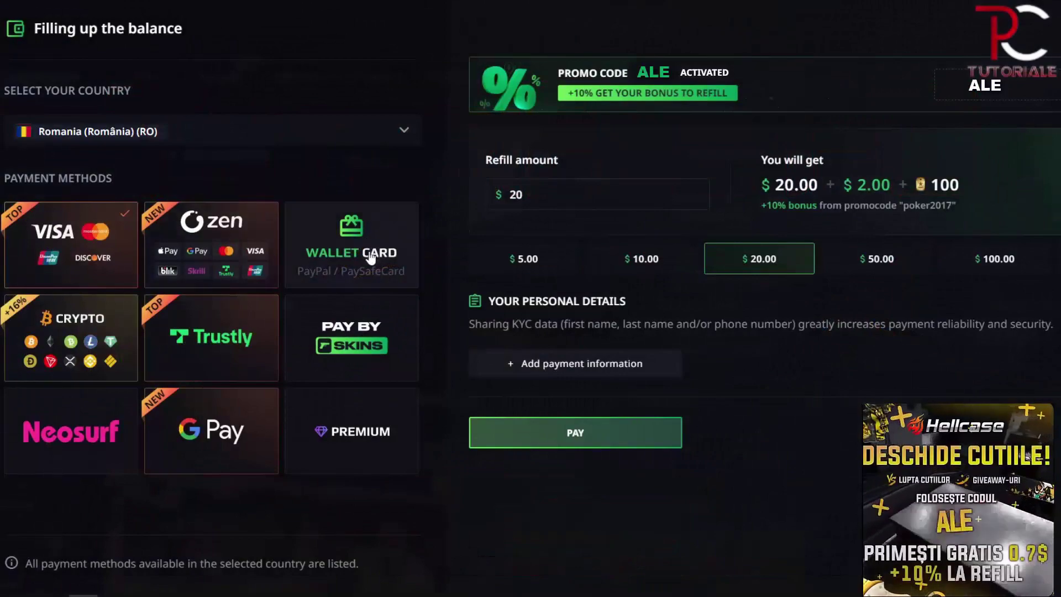
# Step: Choose Pay by Skins for the $20 Hellcase balance refill, then return to Fotor in Chrome
pyautogui.click(350, 346)
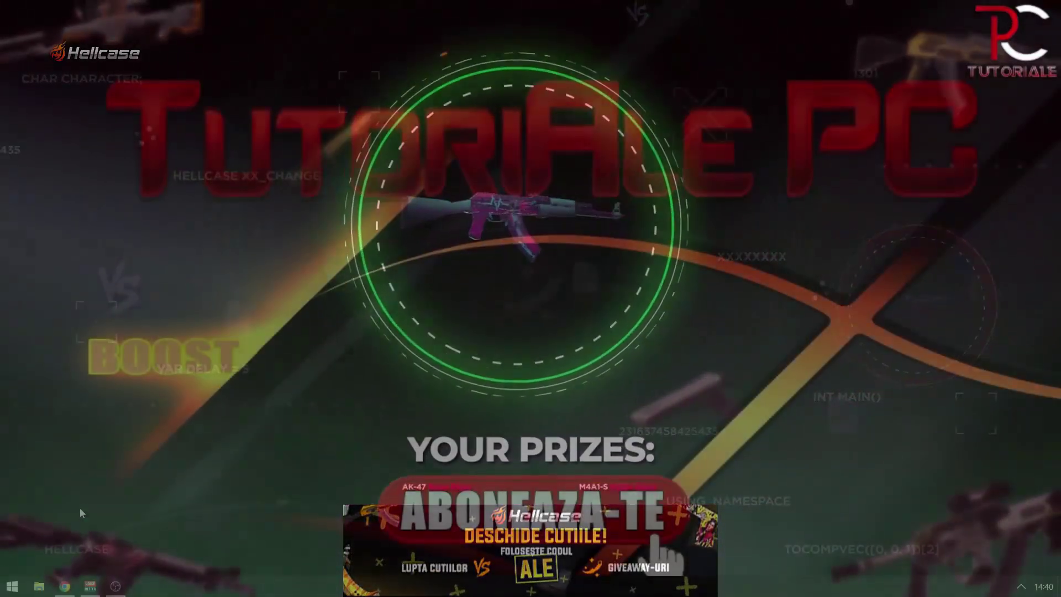
pyautogui.click(65, 587)
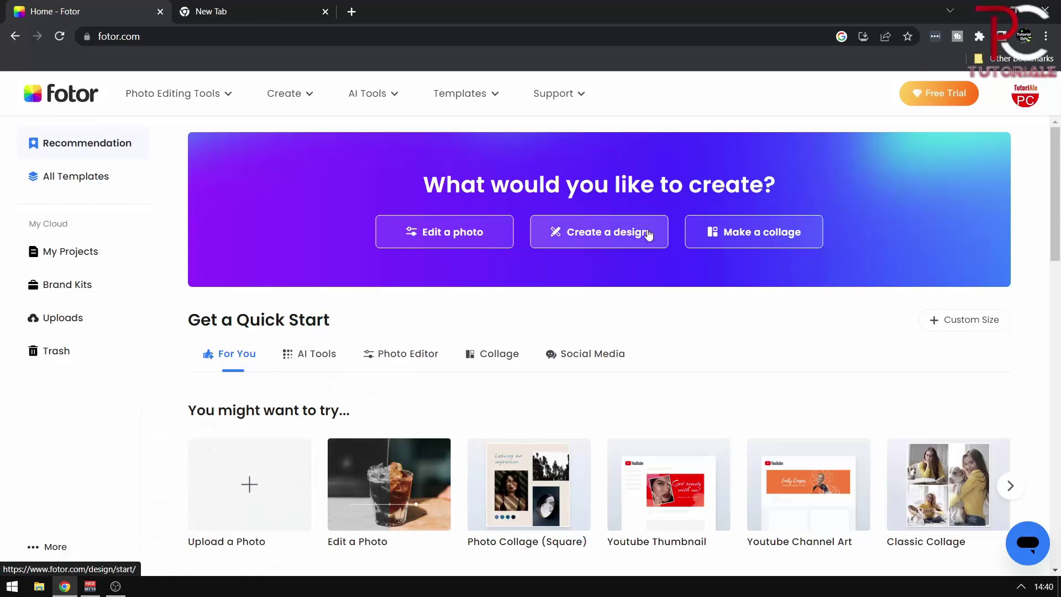
# Step: Open Fotor's AI Photo Editor and bring up the Open dialog in the Desktop's New folder
pyautogui.click(605, 233)
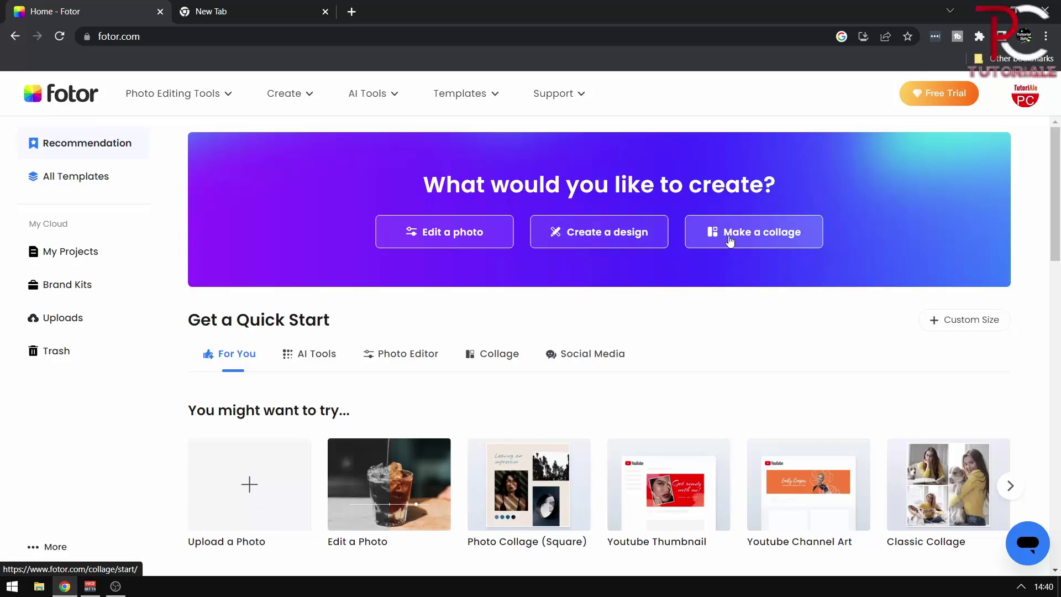
pyautogui.click(430, 232)
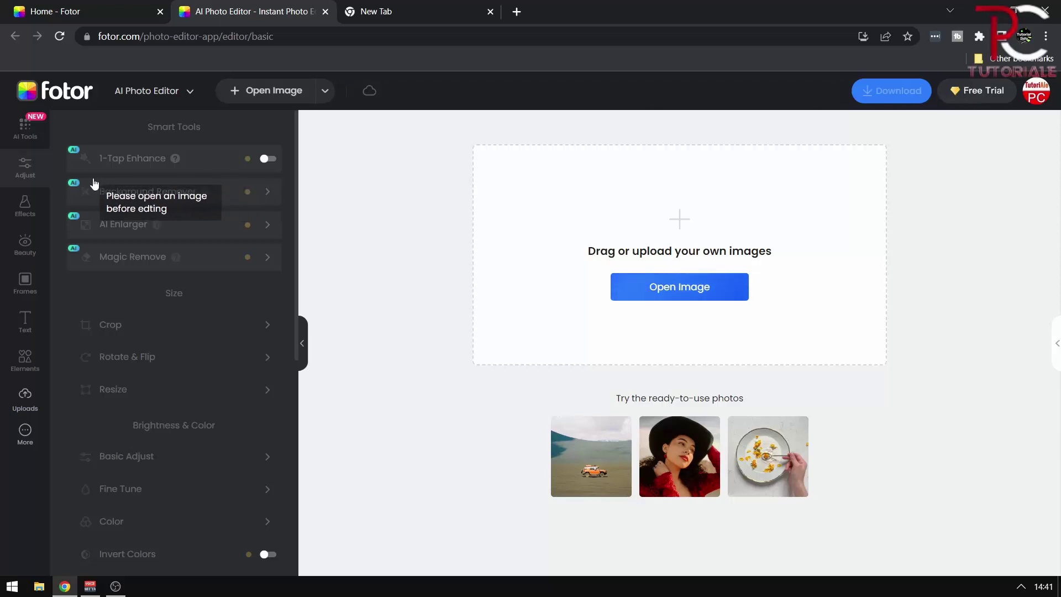
pyautogui.moveTo(174, 489)
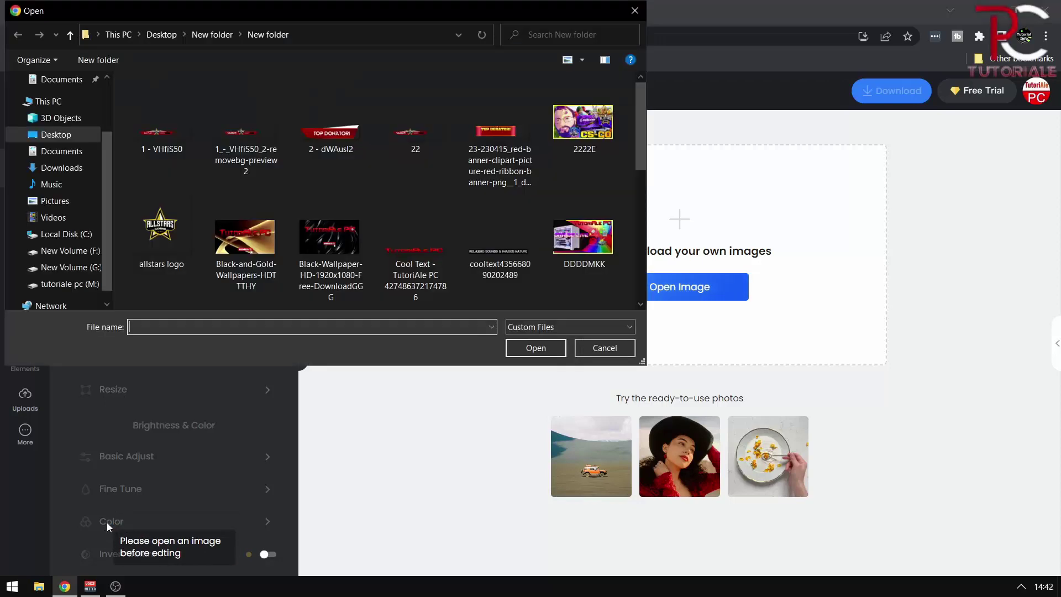
# Step: Load the Black-and-Gold wallpaper and set Color Temperature to -27 and Tint to 30
pyautogui.click(240, 244)
pyautogui.click(536, 347)
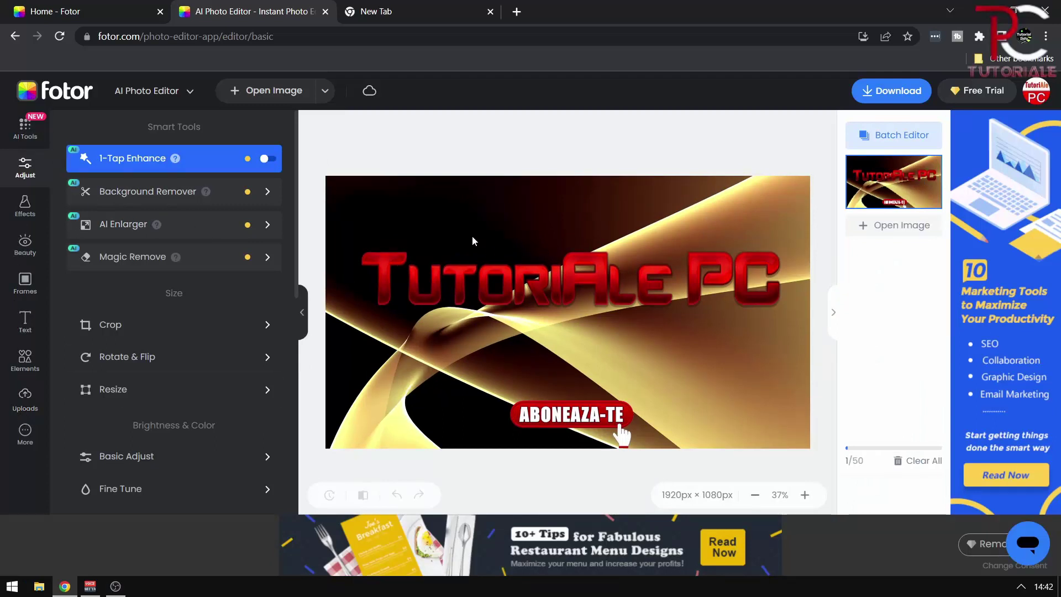
pyautogui.scroll(-3, 176, 364)
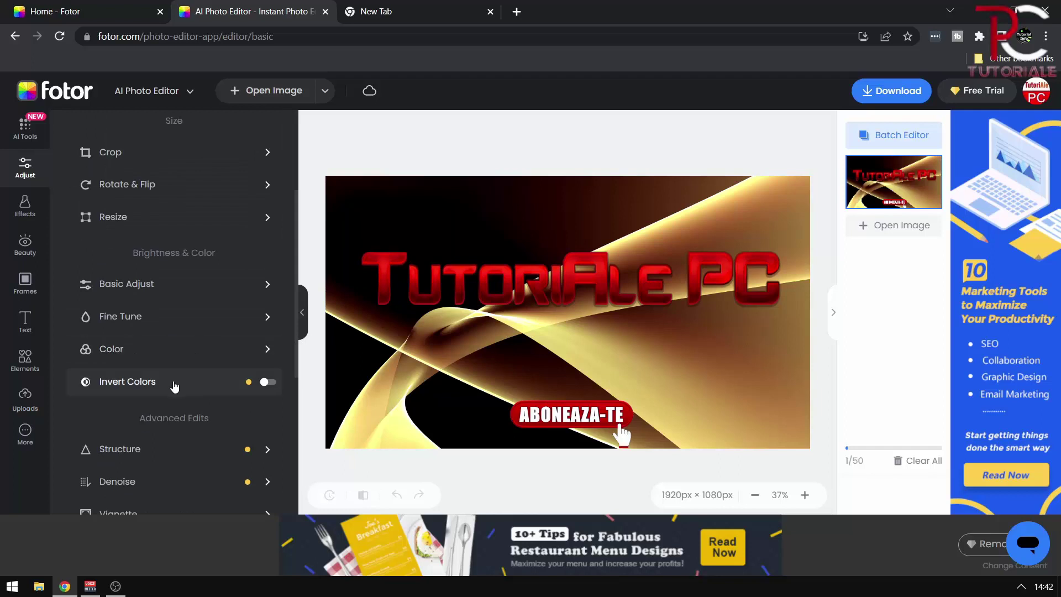
pyautogui.click(113, 350)
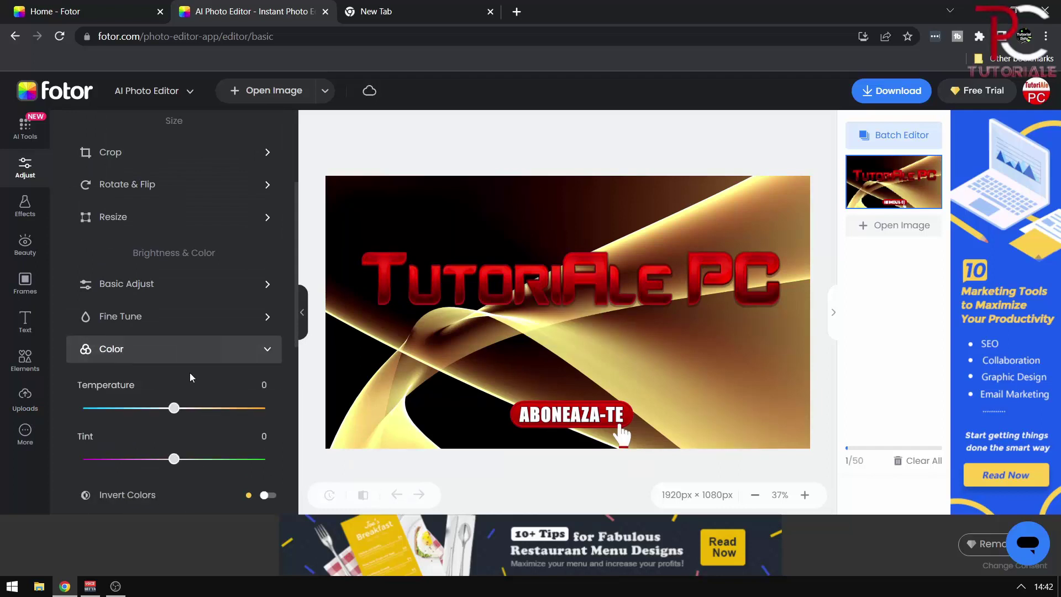
pyautogui.moveTo(174, 408)
pyautogui.mouseDown()
pyautogui.moveTo(102, 407)
pyautogui.moveTo(226, 405)
pyautogui.moveTo(122, 407)
pyautogui.moveTo(149, 407)
pyautogui.mouseUp()
pyautogui.moveTo(174, 459); pyautogui.dragTo(201, 459)
pyautogui.scroll(-2, 205, 331)
pyautogui.scroll(-3, 206, 327)
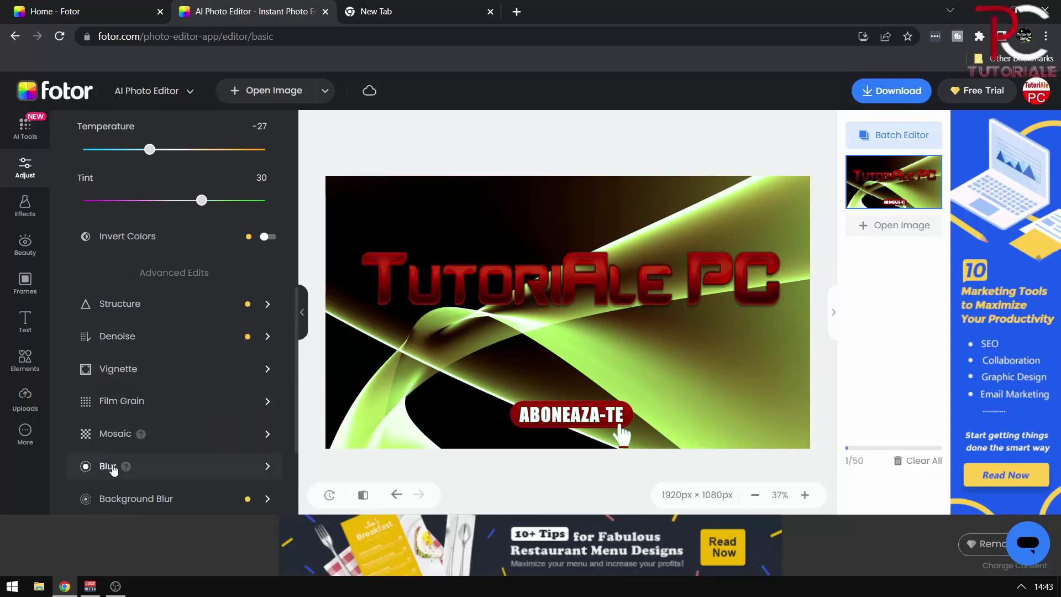
# Step: Apply a Circular blur around the banner's centre at 78% intensity and keep it
pyautogui.click(110, 467)
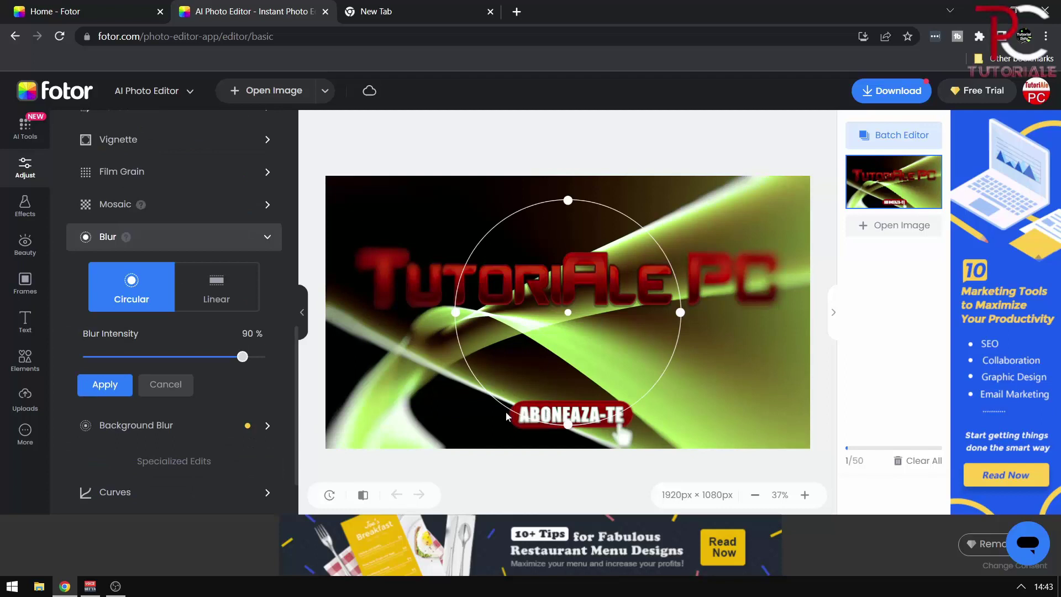
pyautogui.moveTo(567, 424)
pyautogui.mouseDown()
pyautogui.moveTo(574, 362)
pyautogui.moveTo(588, 428)
pyautogui.moveTo(583, 403)
pyautogui.mouseUp()
pyautogui.moveTo(242, 357)
pyautogui.mouseDown()
pyautogui.moveTo(108, 356)
pyautogui.moveTo(221, 356)
pyautogui.mouseUp()
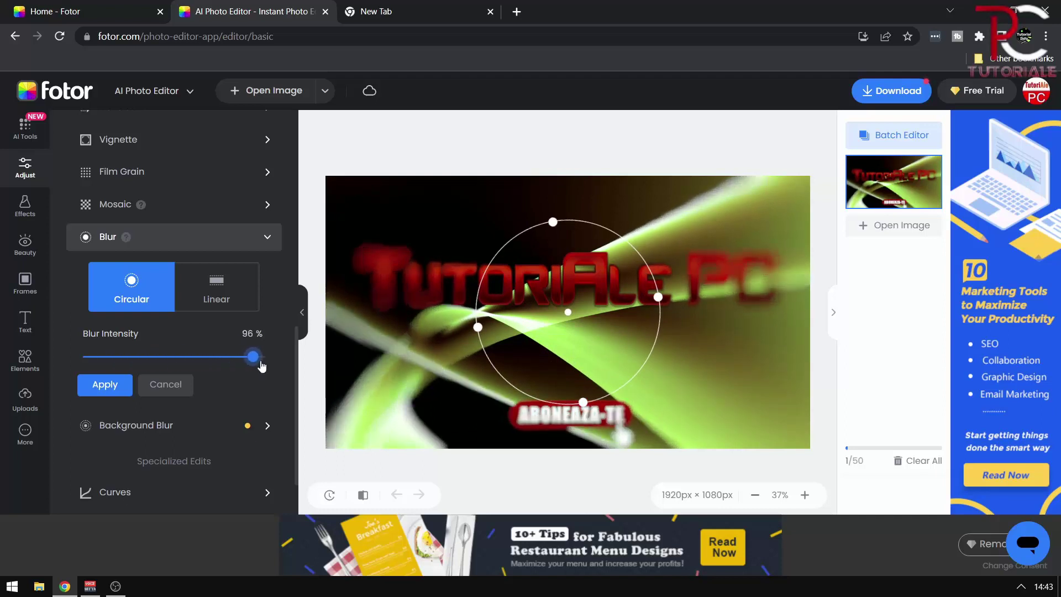
pyautogui.scroll(-1, 223, 359)
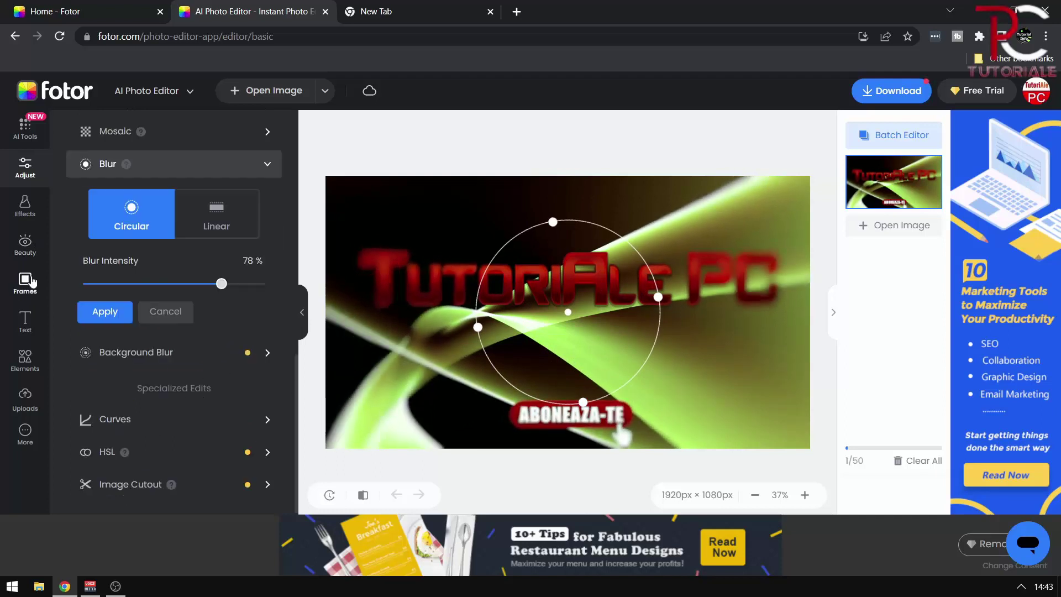
pyautogui.click(24, 328)
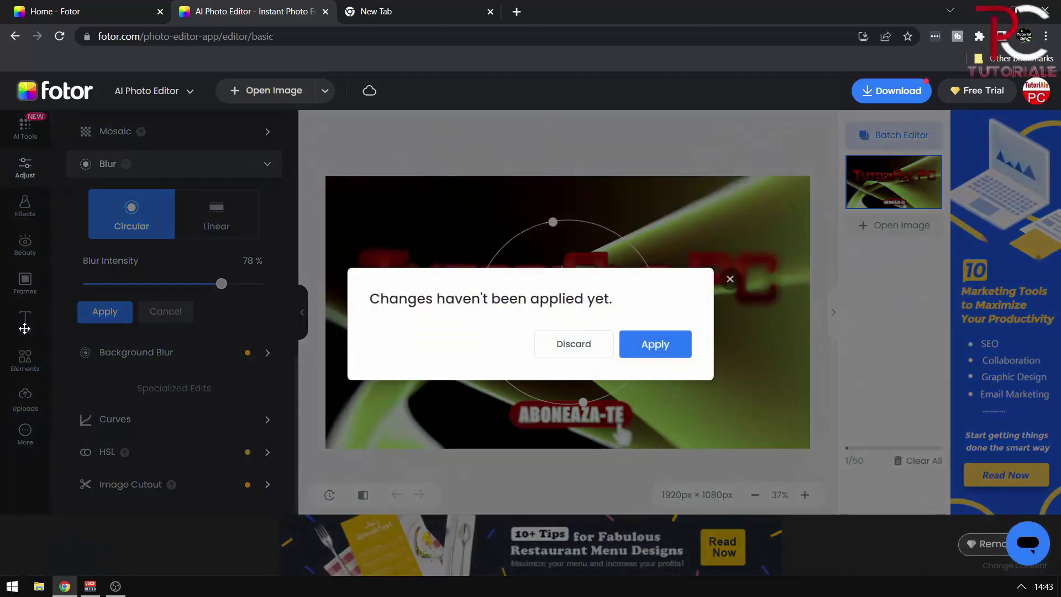
pyautogui.click(25, 328)
# Step: Add The Anniversary Party and NEW YEAR texts, plus an upper-right text retyped 'FBUVCB'
pyautogui.click(127, 265)
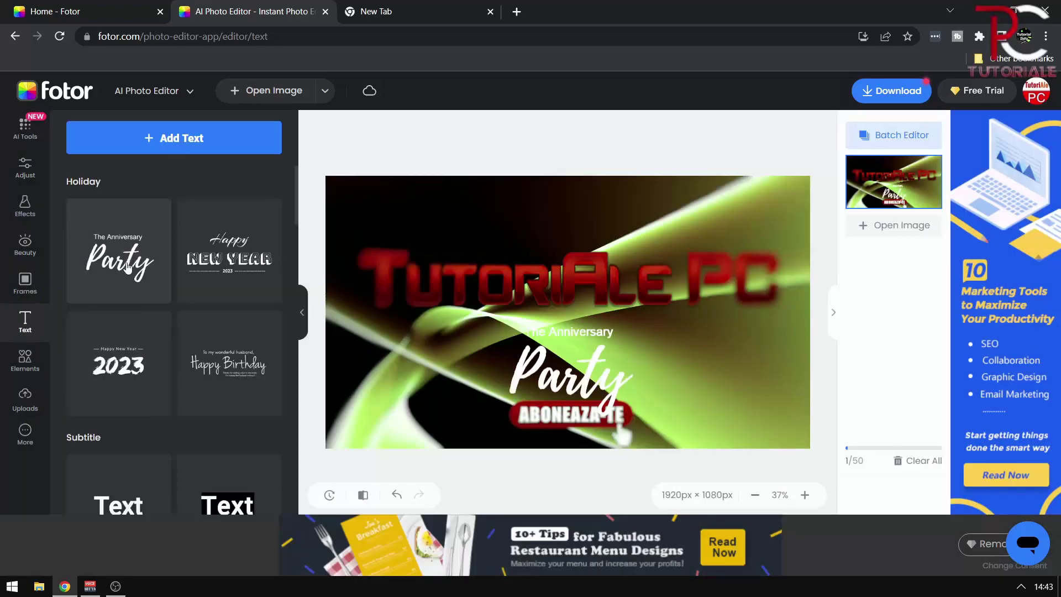
pyautogui.click(229, 255)
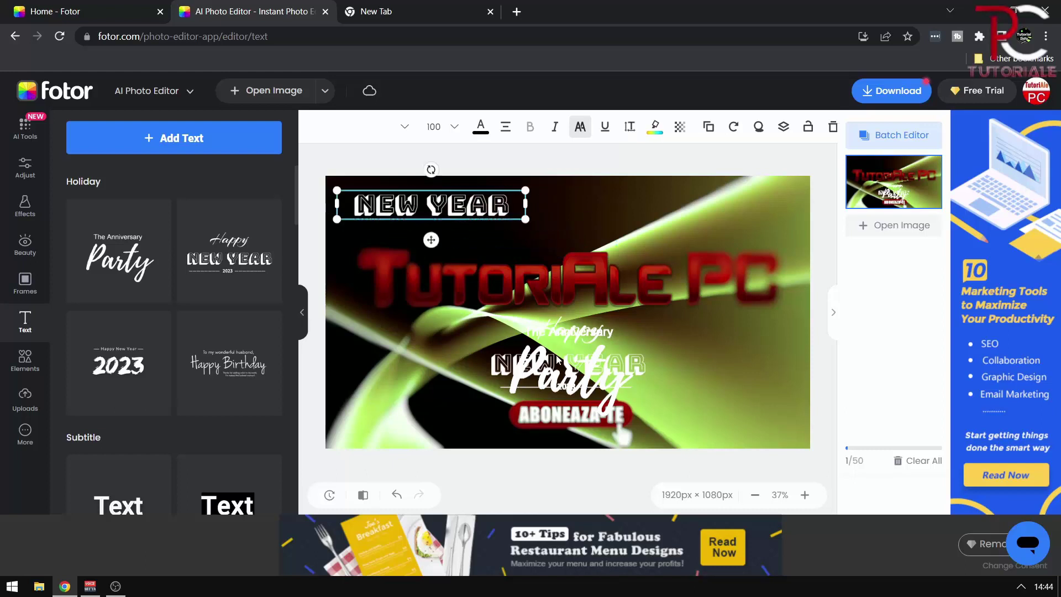
pyautogui.moveTo(557, 359); pyautogui.dragTo(615, 212)
pyautogui.write('FBU')
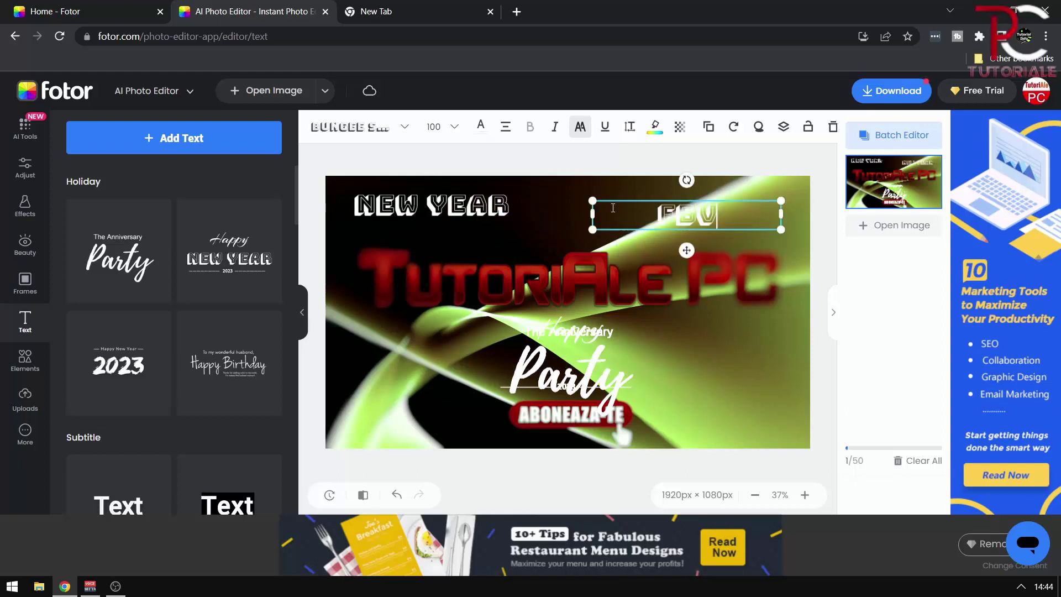
pyautogui.write('VCB')
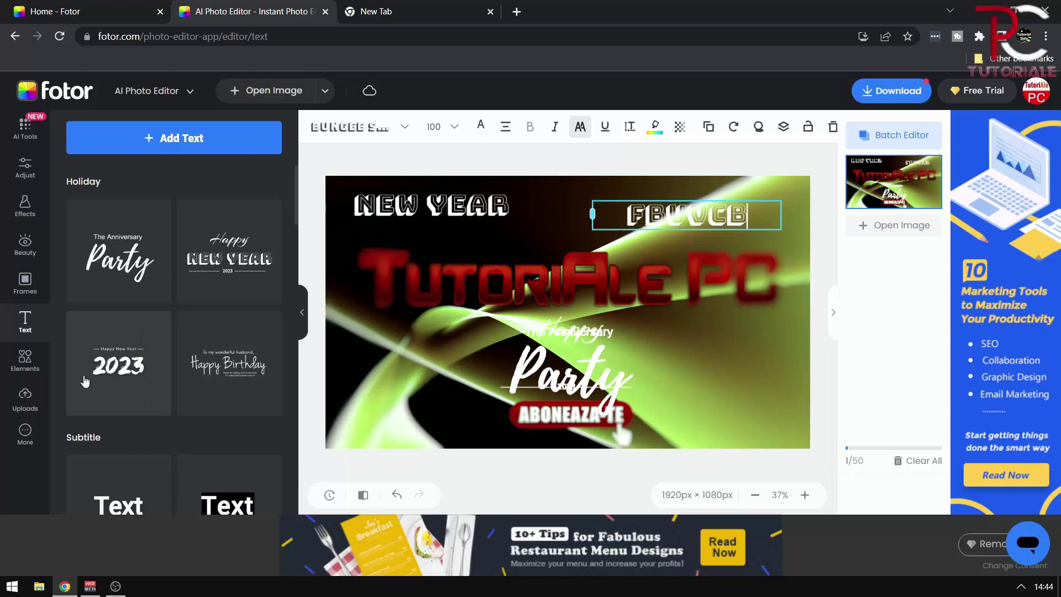
pyautogui.click(24, 205)
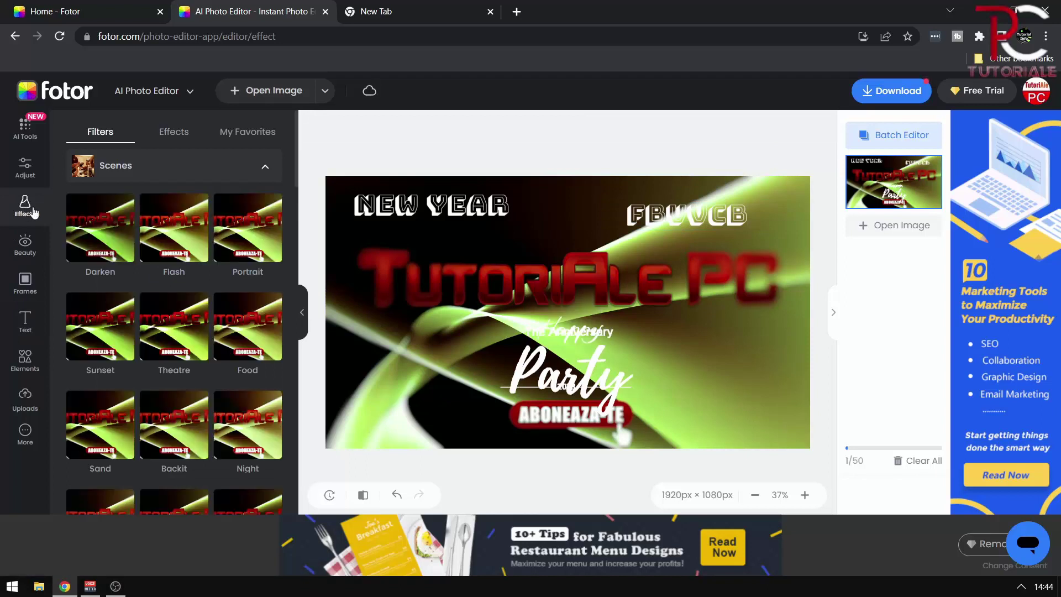
# Step: Apply the Cloudy filter to the banner and review the PNG download options
pyautogui.scroll(-3, 174, 349)
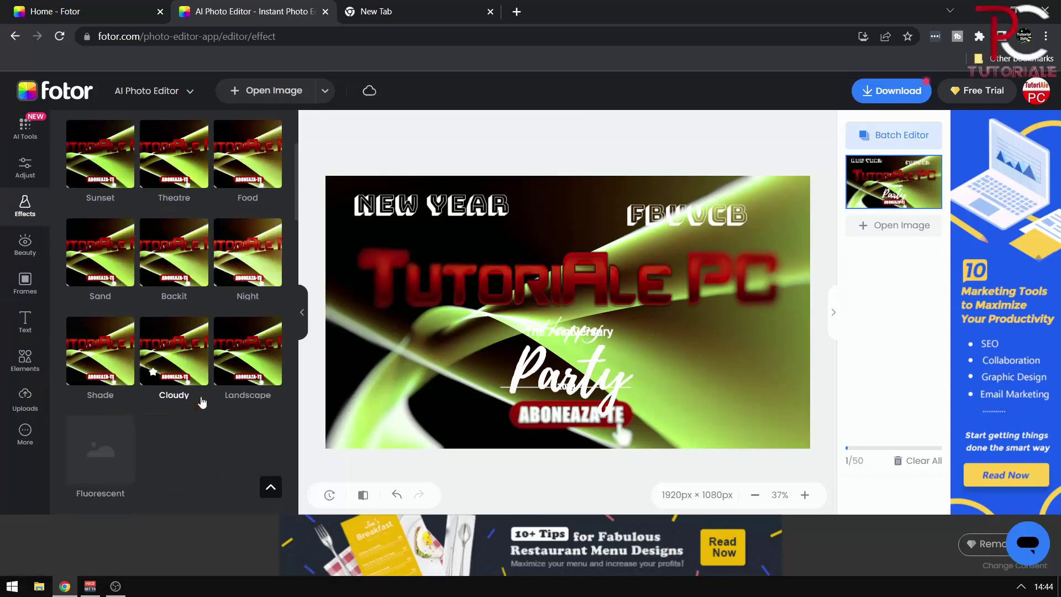
pyautogui.click(188, 372)
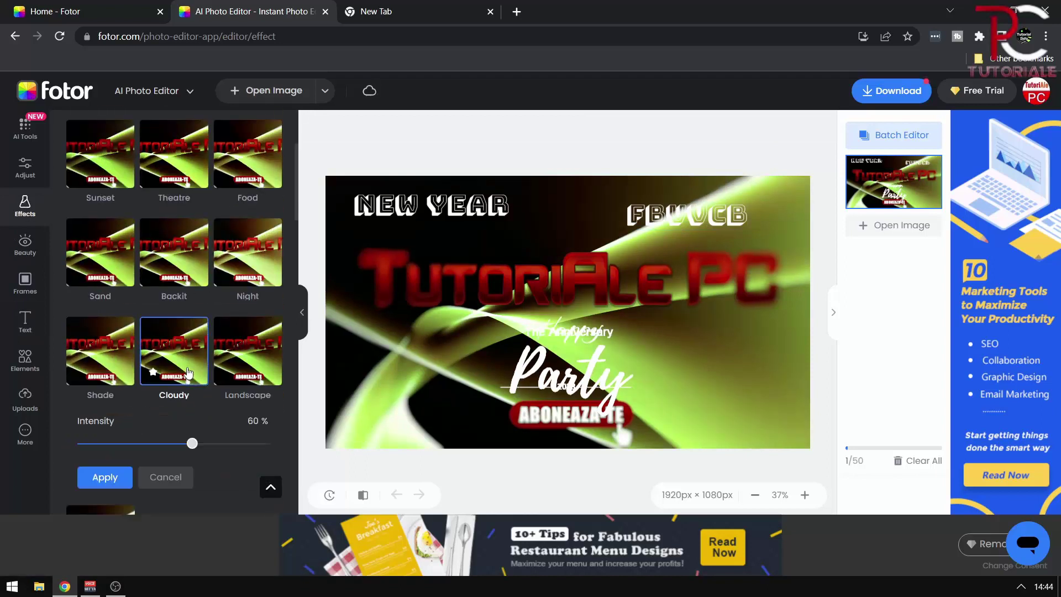
pyautogui.click(886, 92)
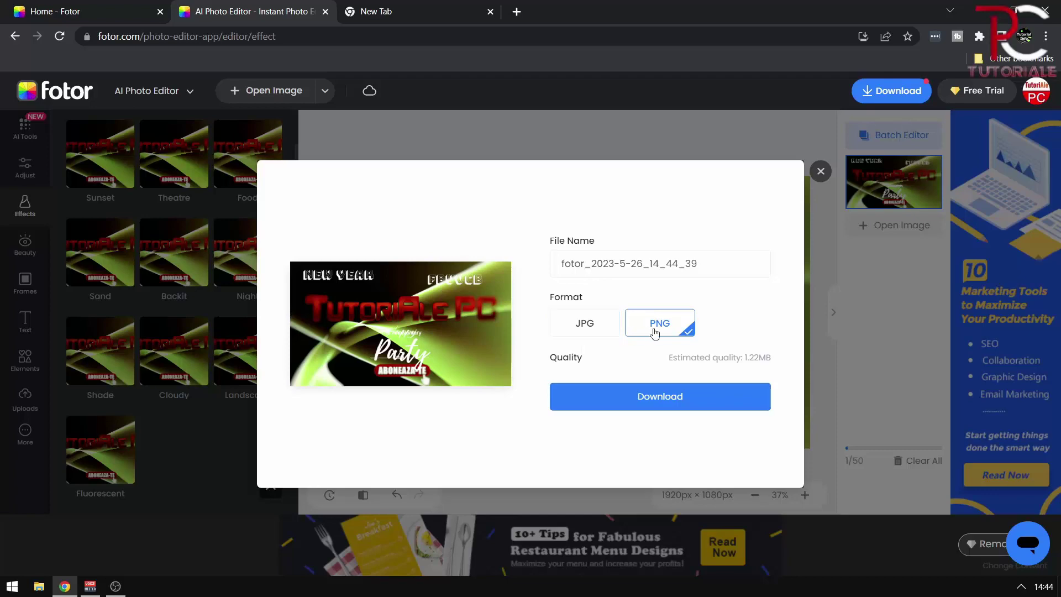
# Step: Browse the Beauty and Text tools, ending in the Elements sticker library
pyautogui.click(25, 243)
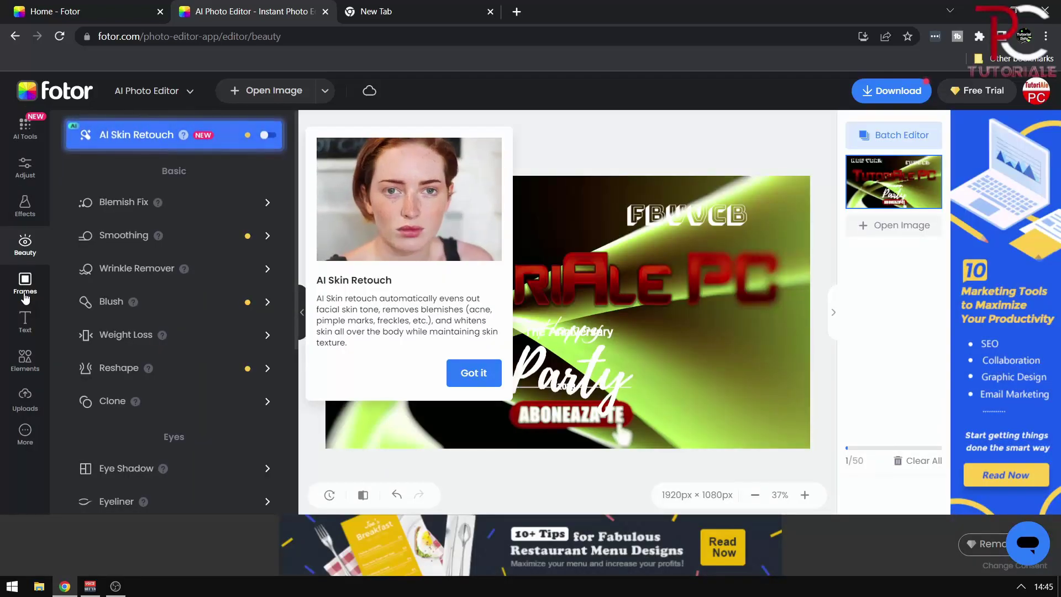
pyautogui.click(25, 331)
pyautogui.click(25, 360)
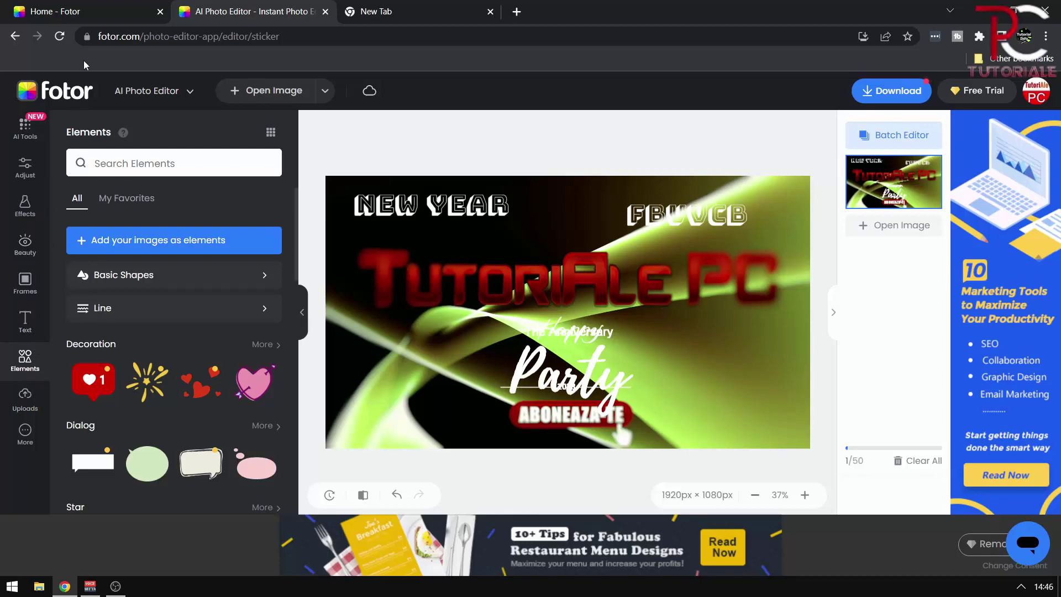
# Step: Start a blank design from Home, browse Circle logo templates, and show the Extension list
pyautogui.click(70, 10)
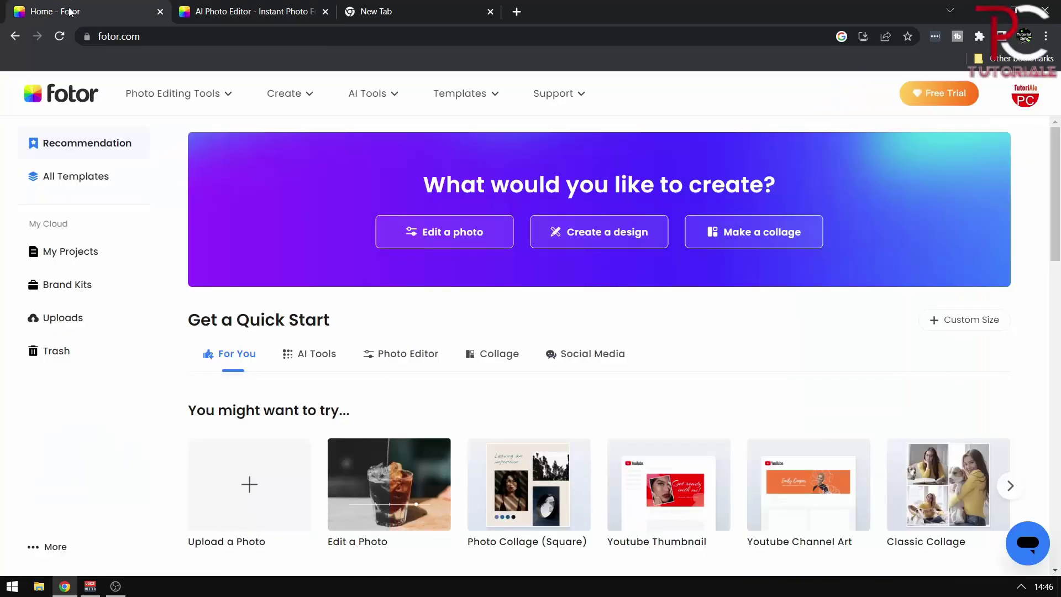
pyautogui.click(595, 233)
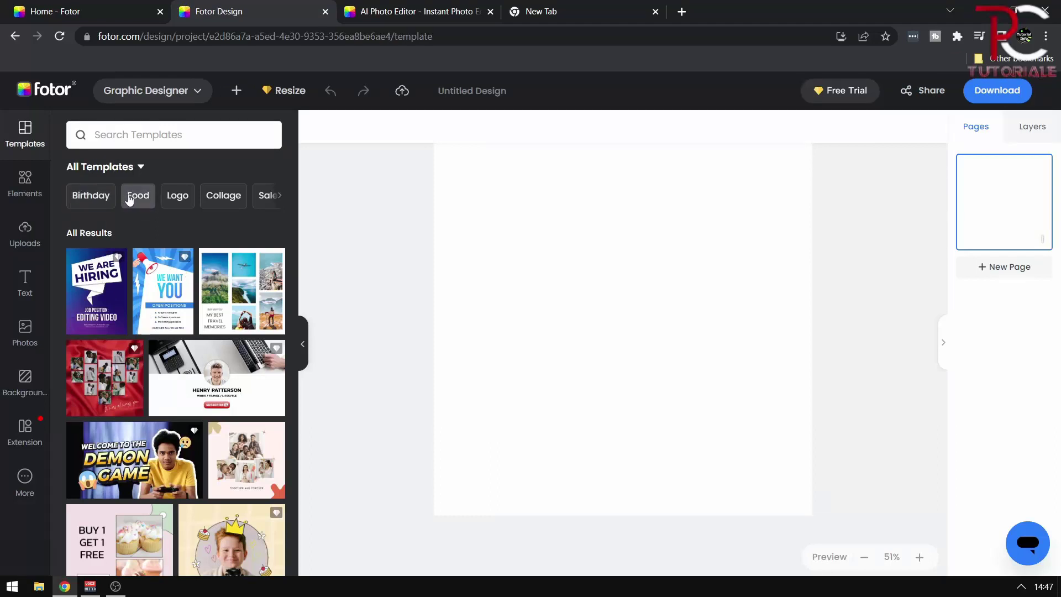
pyautogui.click(178, 197)
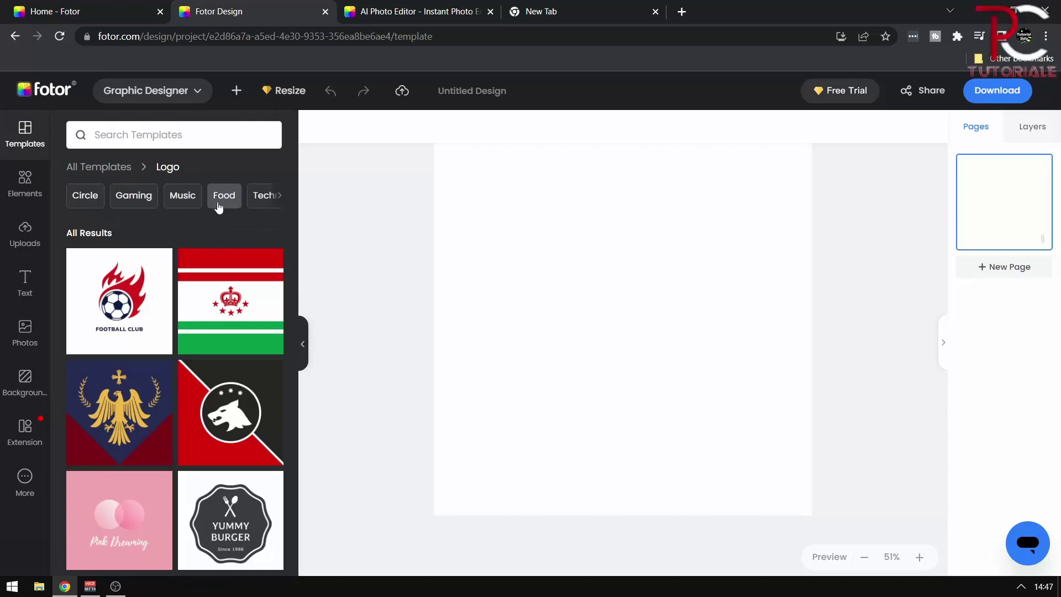
pyautogui.click(86, 199)
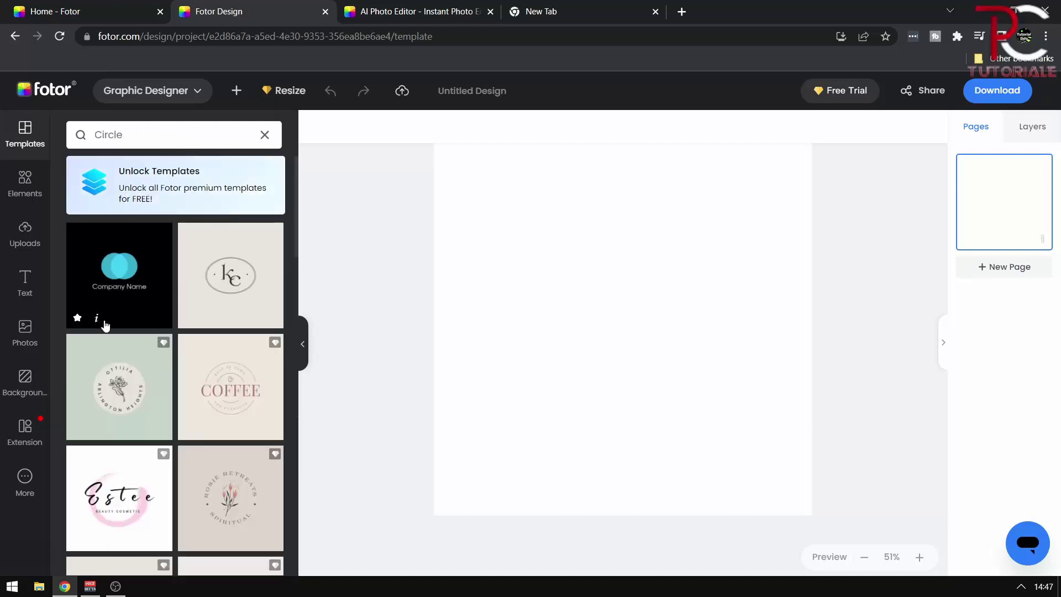
pyautogui.click(25, 442)
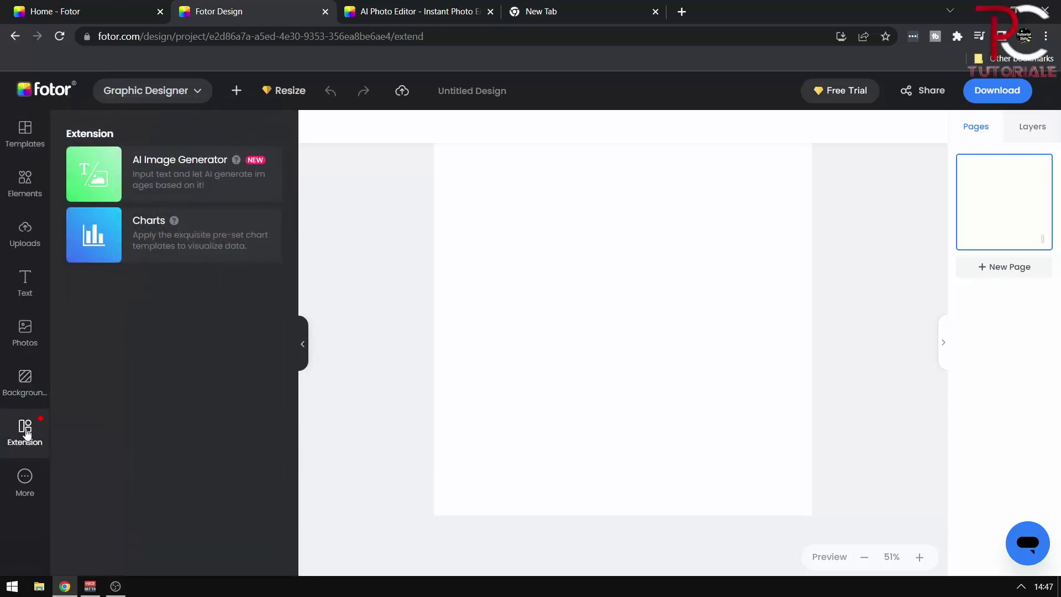
# Step: Try several My Gallery AI images on the canvas, keeping the jungle-path landscape
pyautogui.click(172, 161)
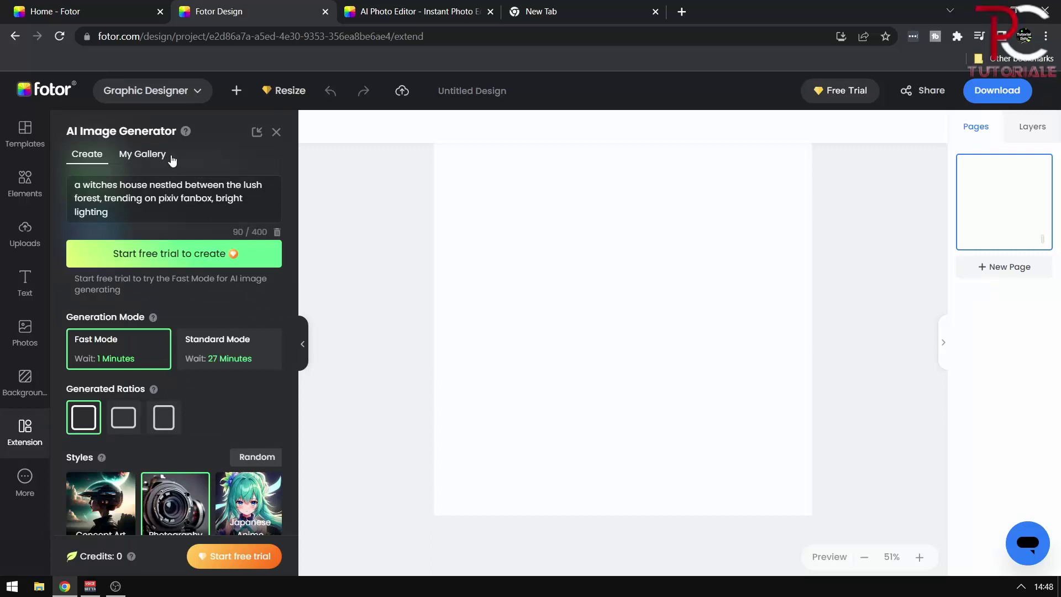
pyautogui.click(170, 158)
pyautogui.click(208, 236)
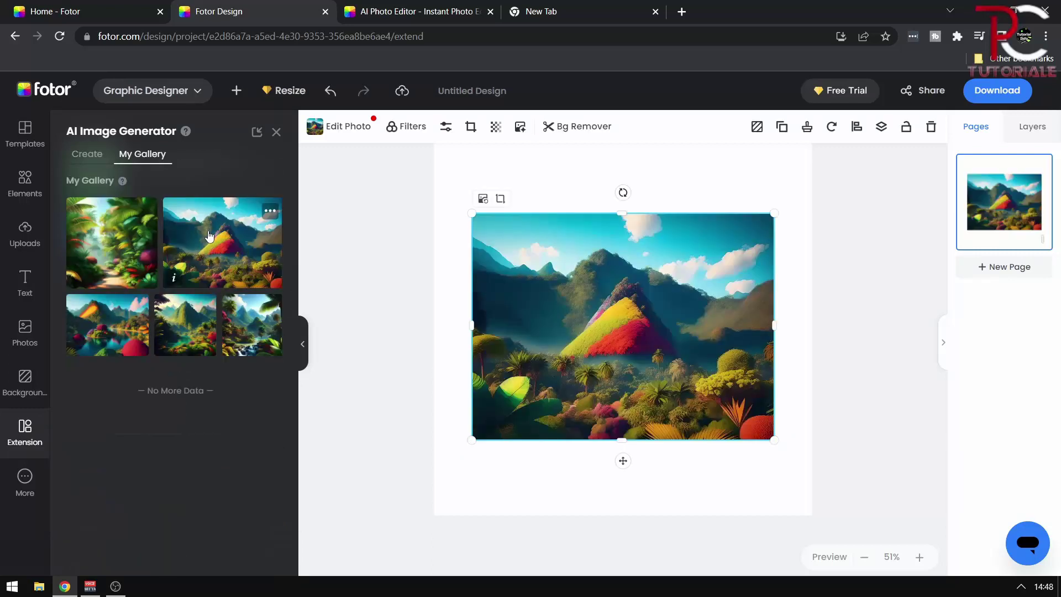
pyautogui.click(235, 323)
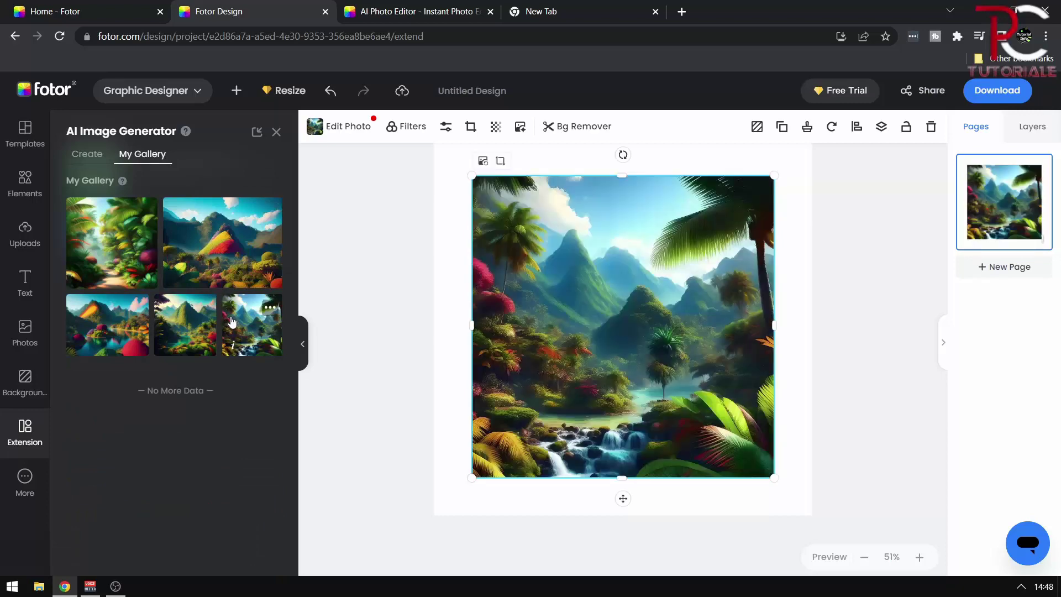
pyautogui.click(195, 325)
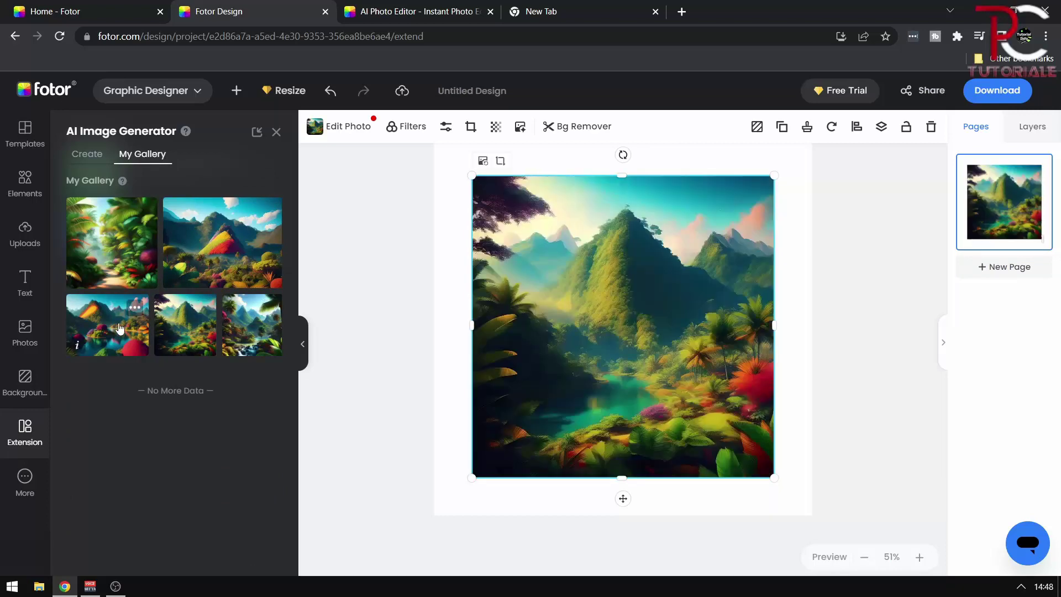
pyautogui.click(131, 214)
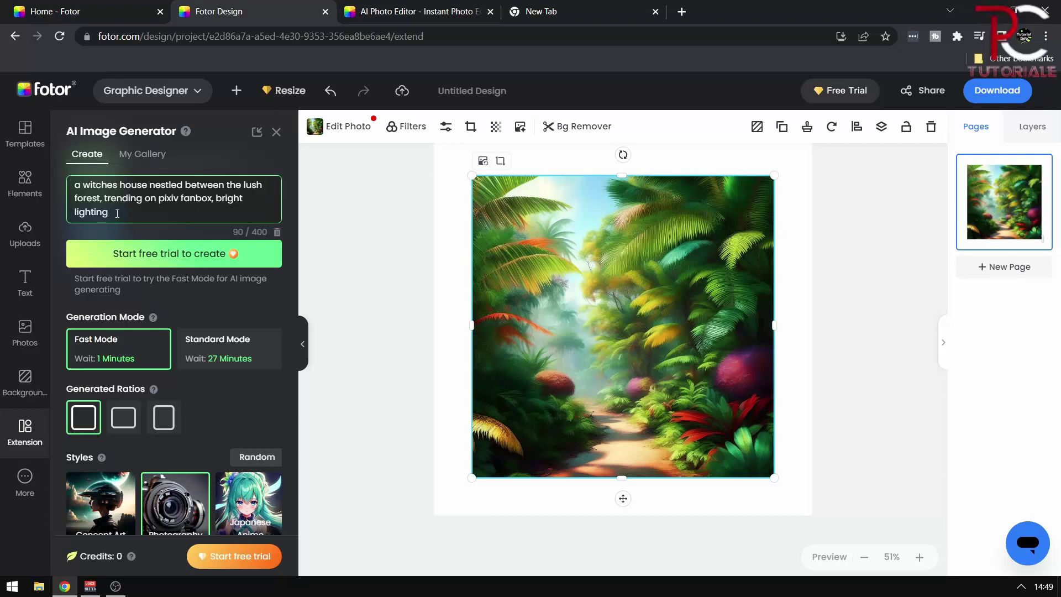
# Step: Replace the AI generator prompt with 'beautiful neon color girl'
pyautogui.moveTo(117, 213); pyautogui.dragTo(73, 190)
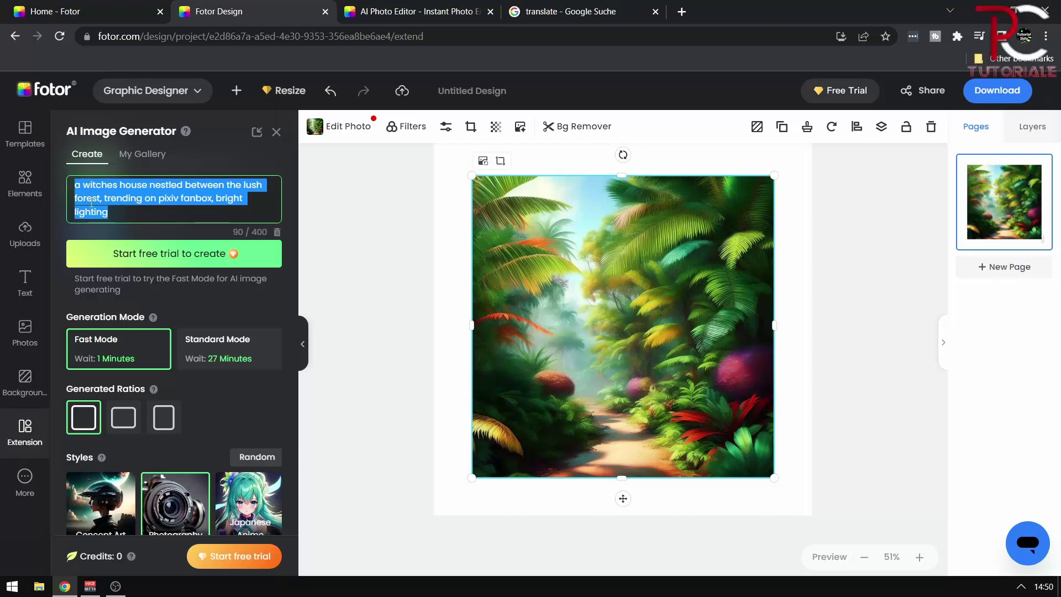
pyautogui.rightClick(89, 201)
pyautogui.click(134, 270)
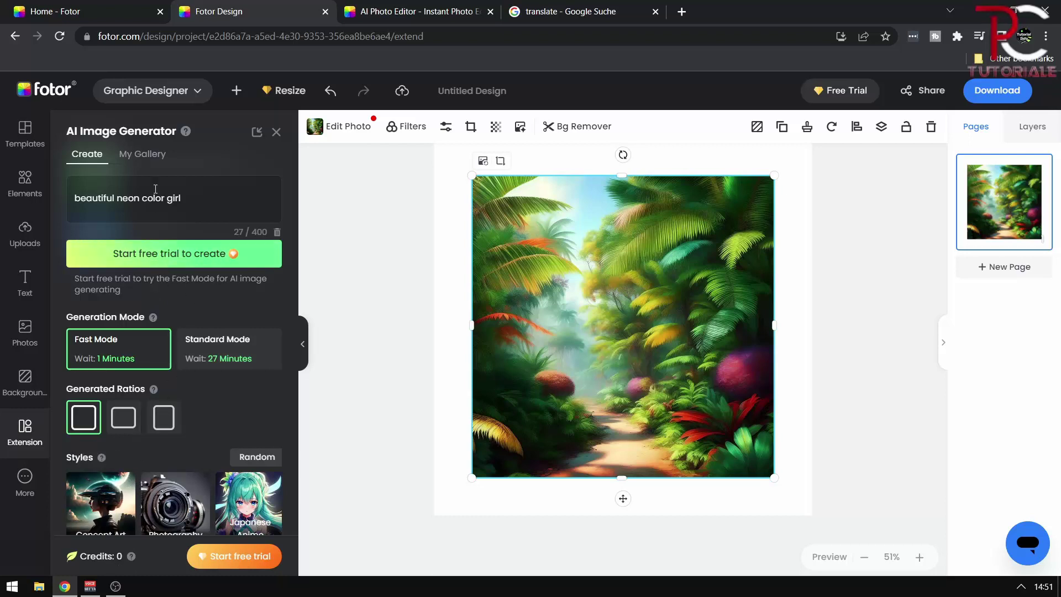
# Step: Generate images from the neon prompt and dismiss the upgrade offer
pyautogui.click(142, 153)
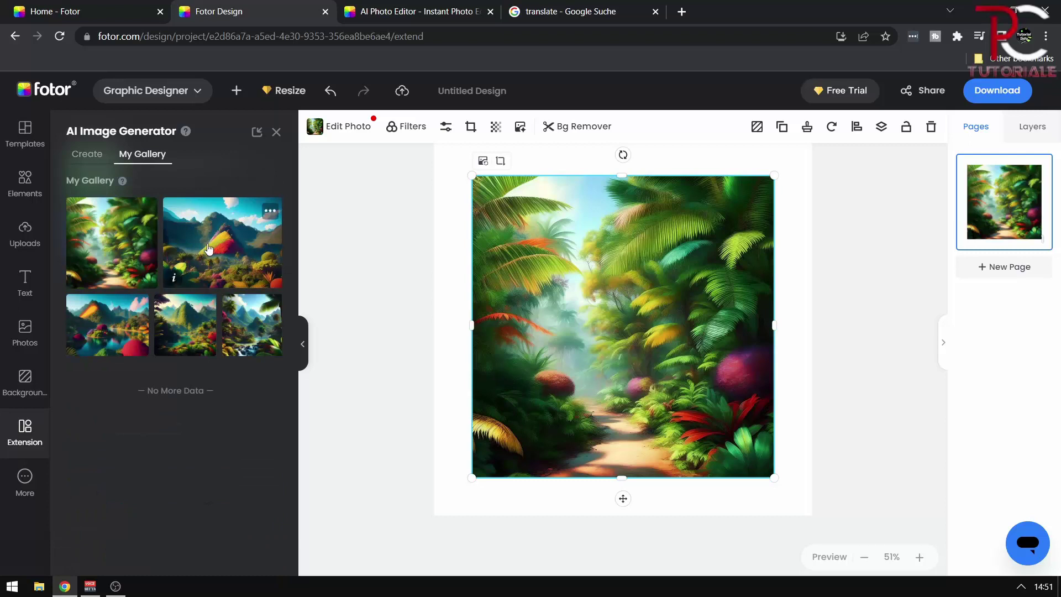
pyautogui.click(87, 155)
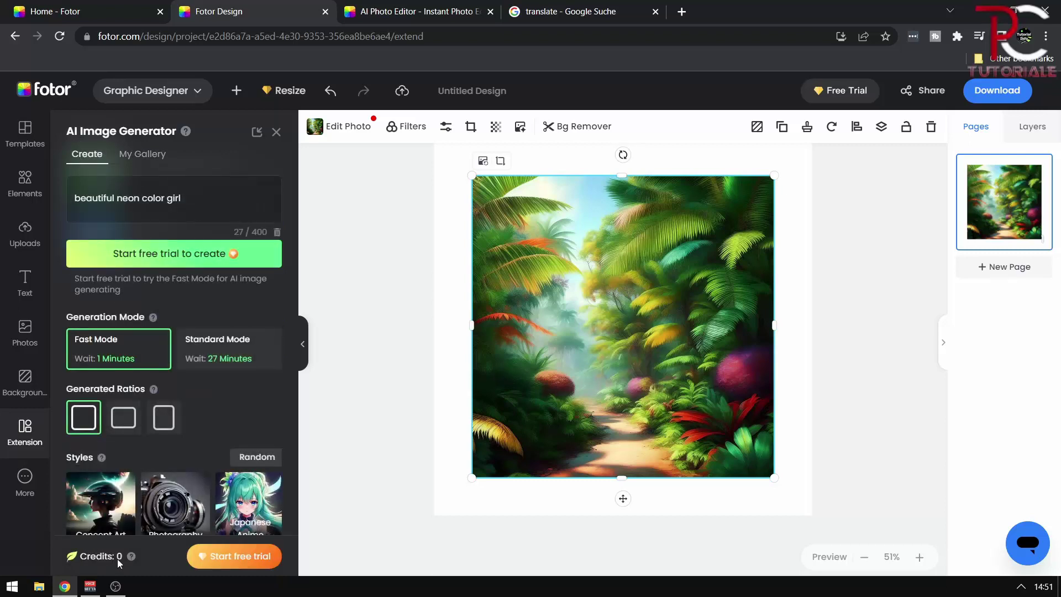
pyautogui.click(129, 256)
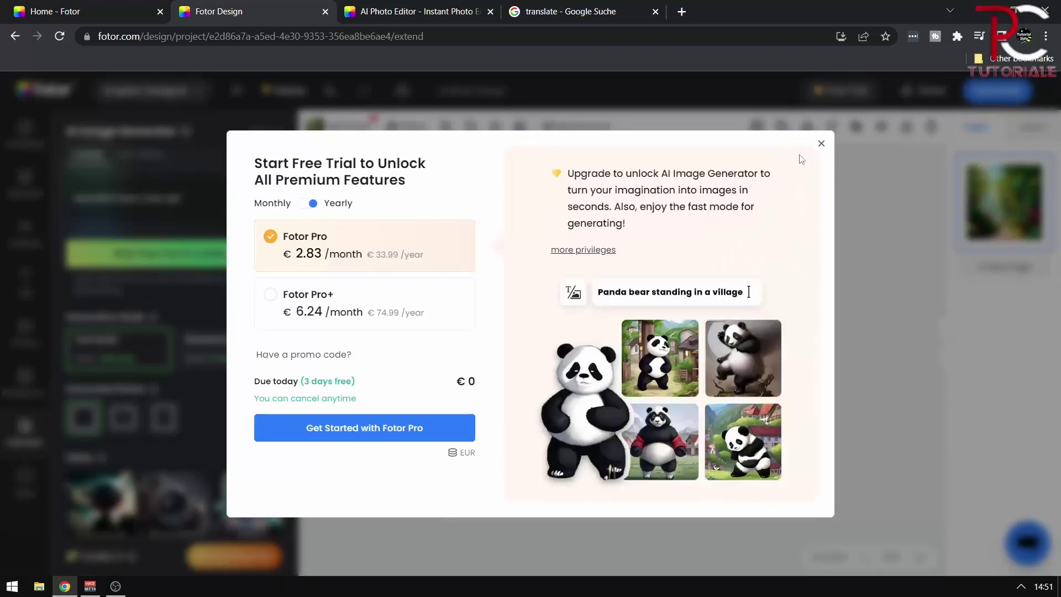
pyautogui.click(822, 145)
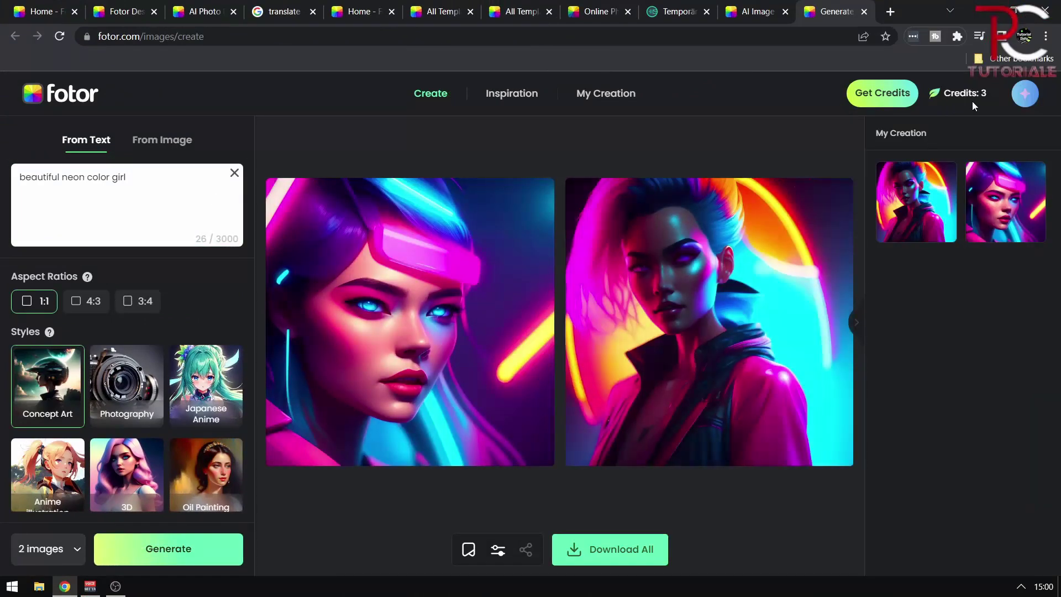
# Step: View the two generated neon portraits full size
pyautogui.click(138, 177)
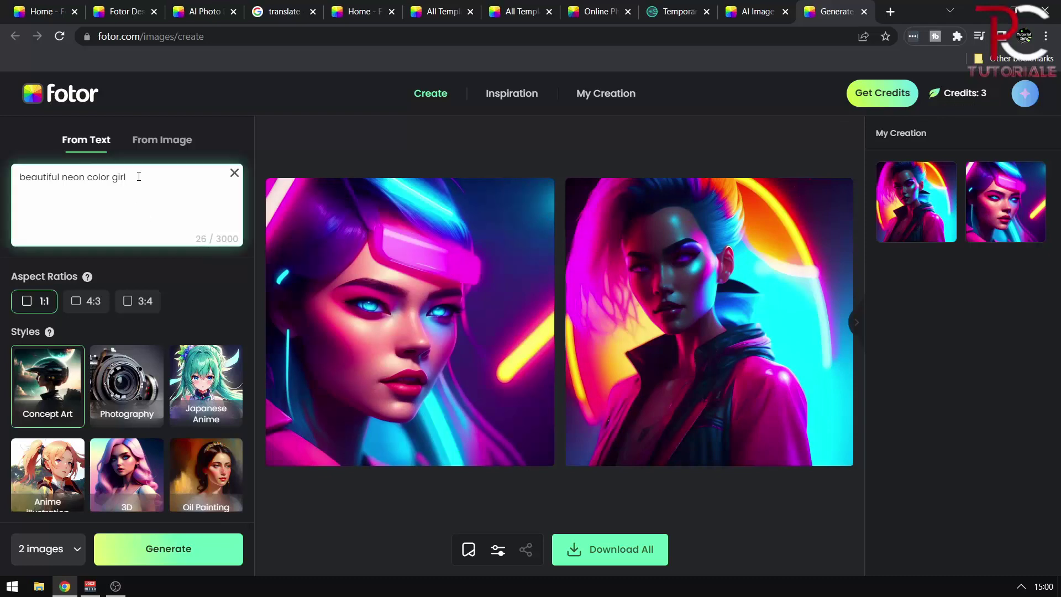
pyautogui.click(299, 331)
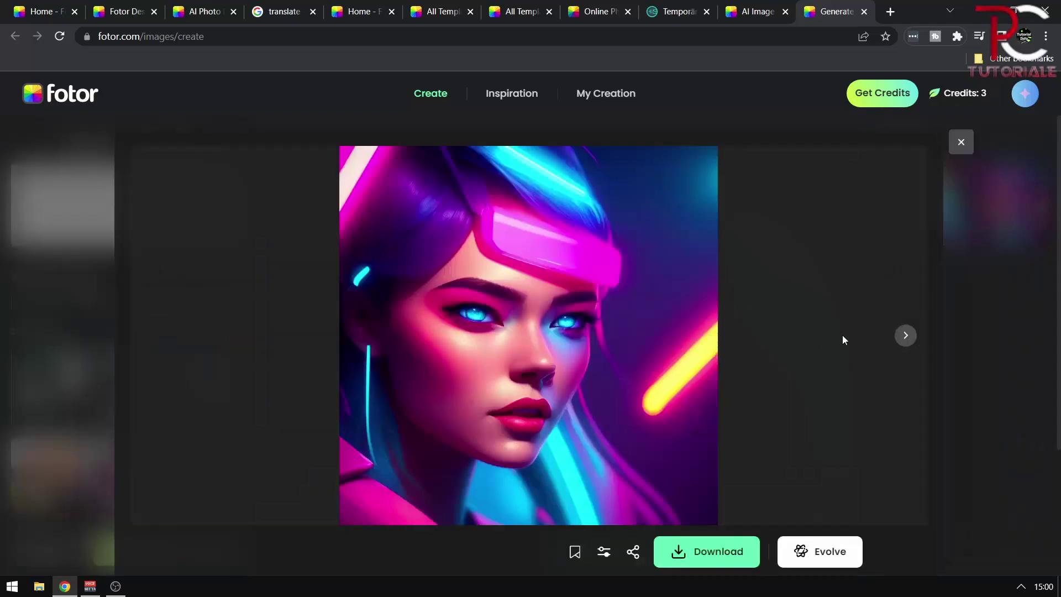
pyautogui.click(905, 335)
pyautogui.click(159, 190)
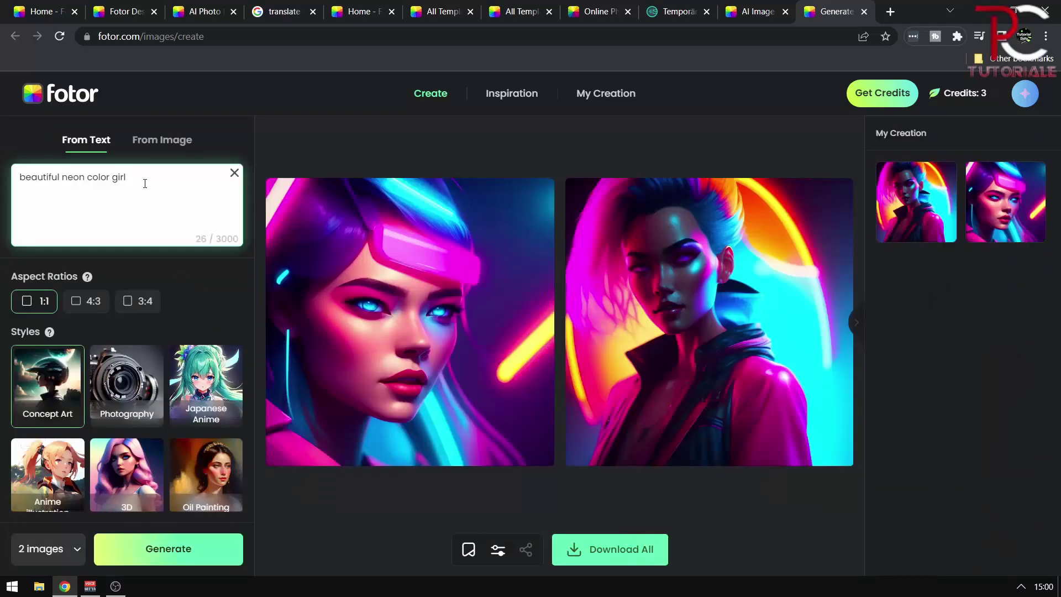
# Step: Replace the prompt with 'clear sky, tropical forest and mountains'
pyautogui.moveTo(136, 178); pyautogui.dragTo(2, 176)
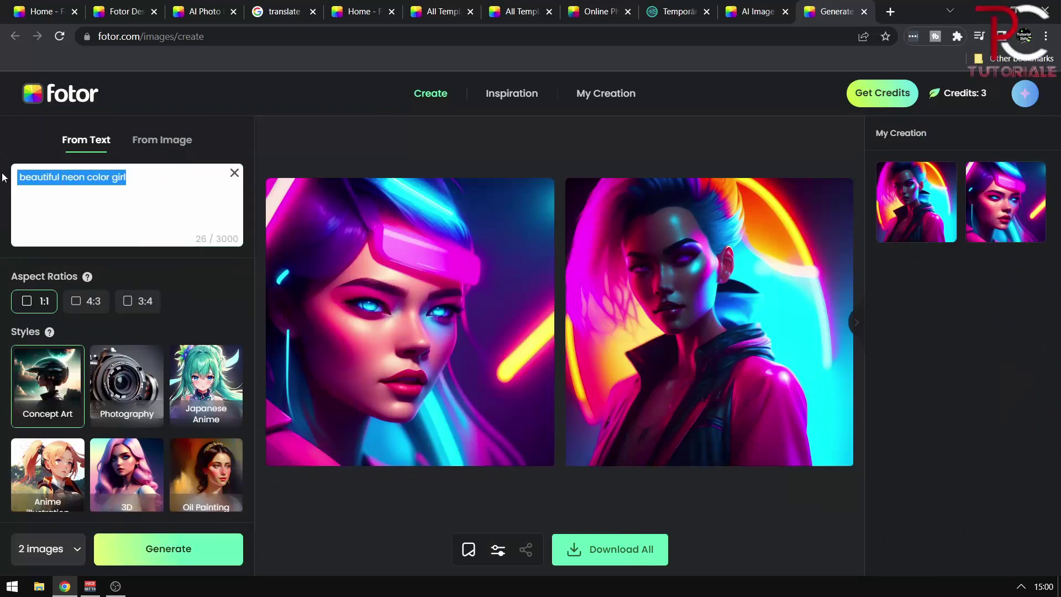
pyautogui.click(153, 181)
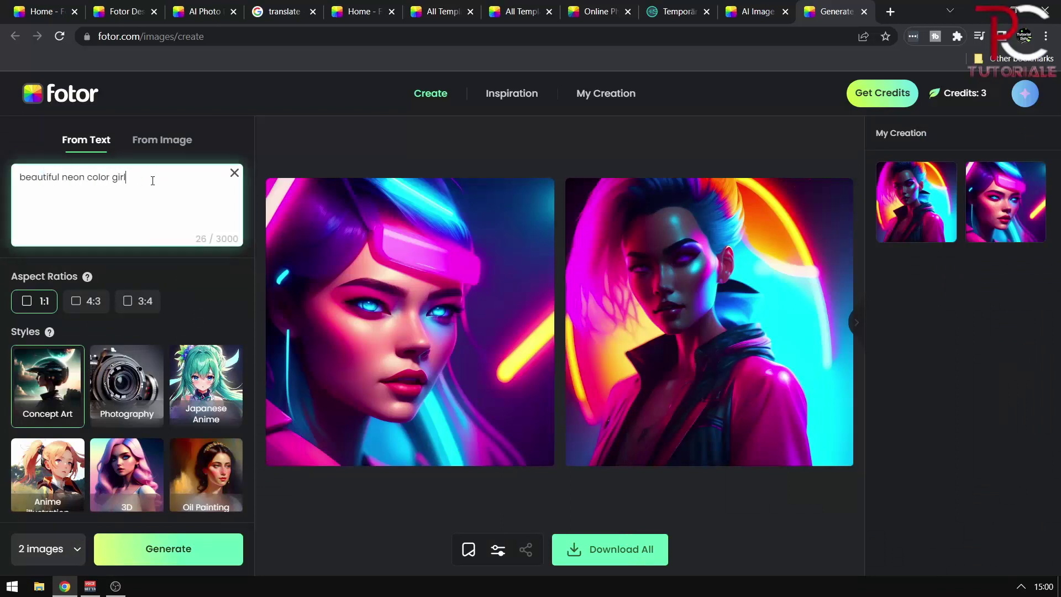
pyautogui.hotkey('ctrl', 'a')
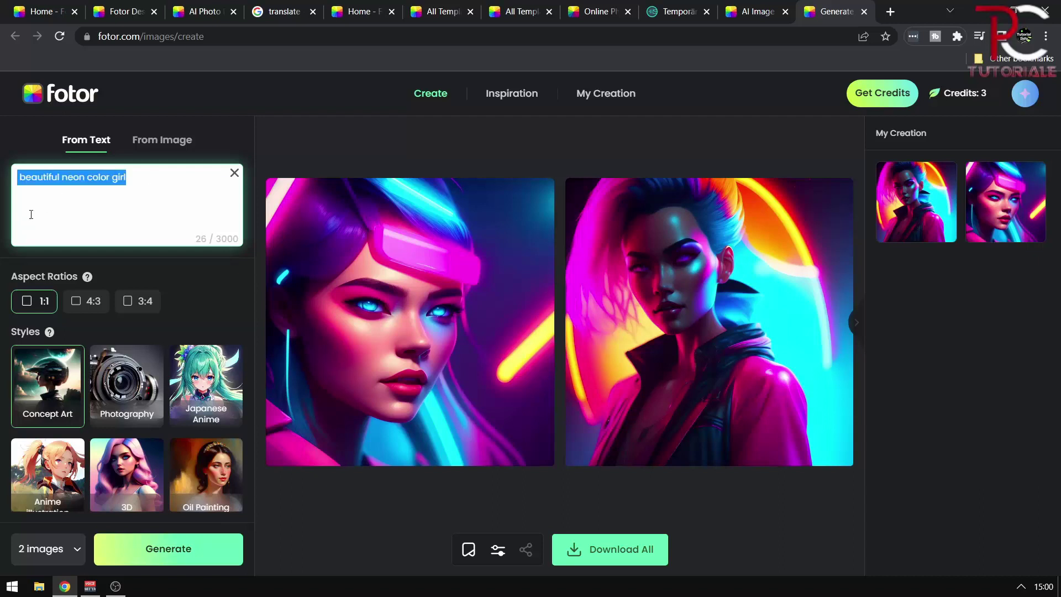
pyautogui.rightClick(117, 175)
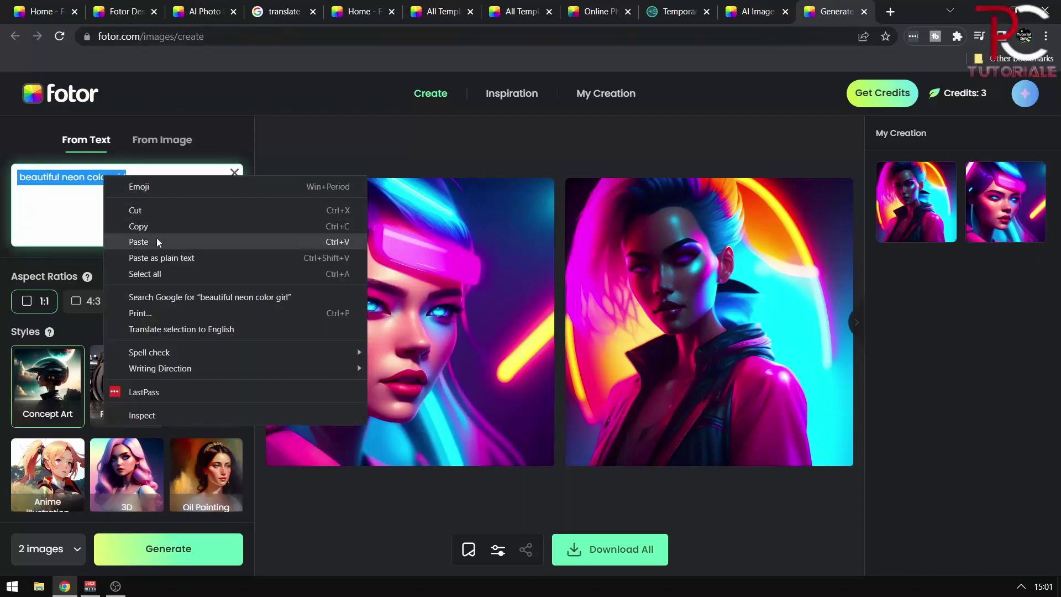
pyautogui.click(157, 238)
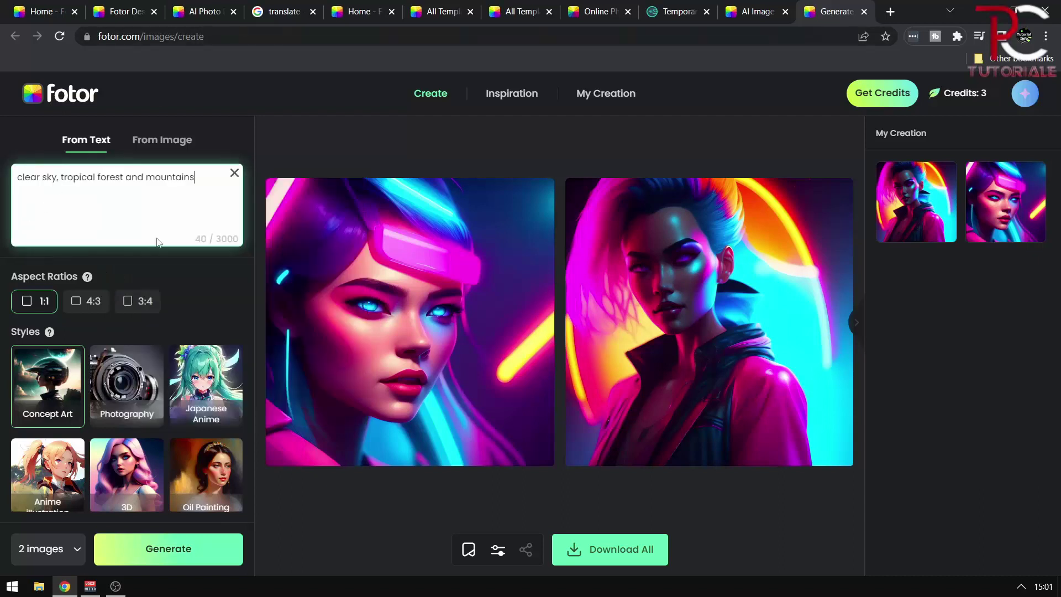
# Step: Generate two Concept Art images from the tropical landscape prompt
pyautogui.click(164, 555)
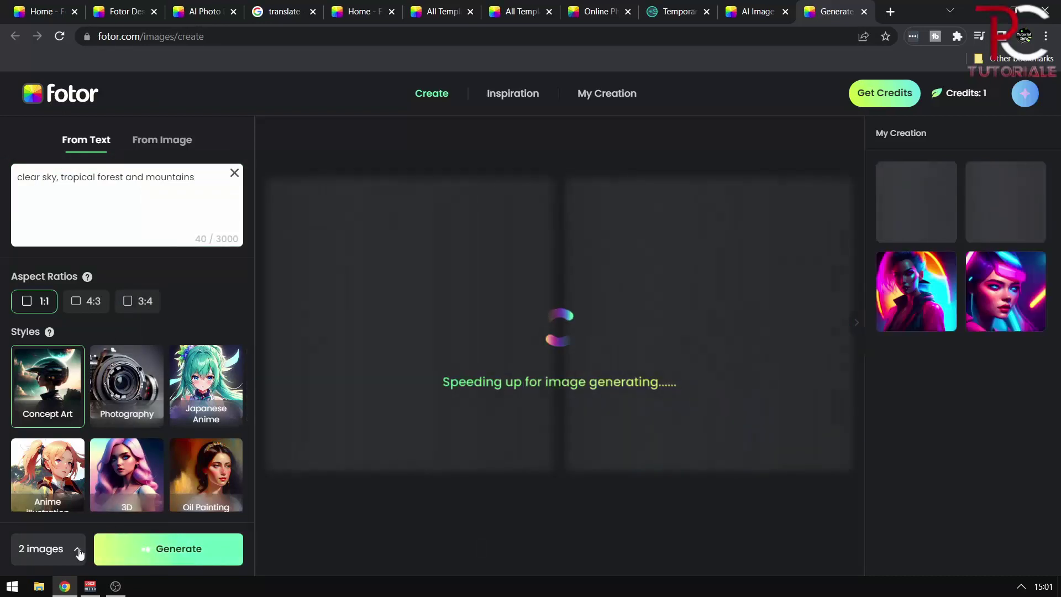
pyautogui.click(77, 552)
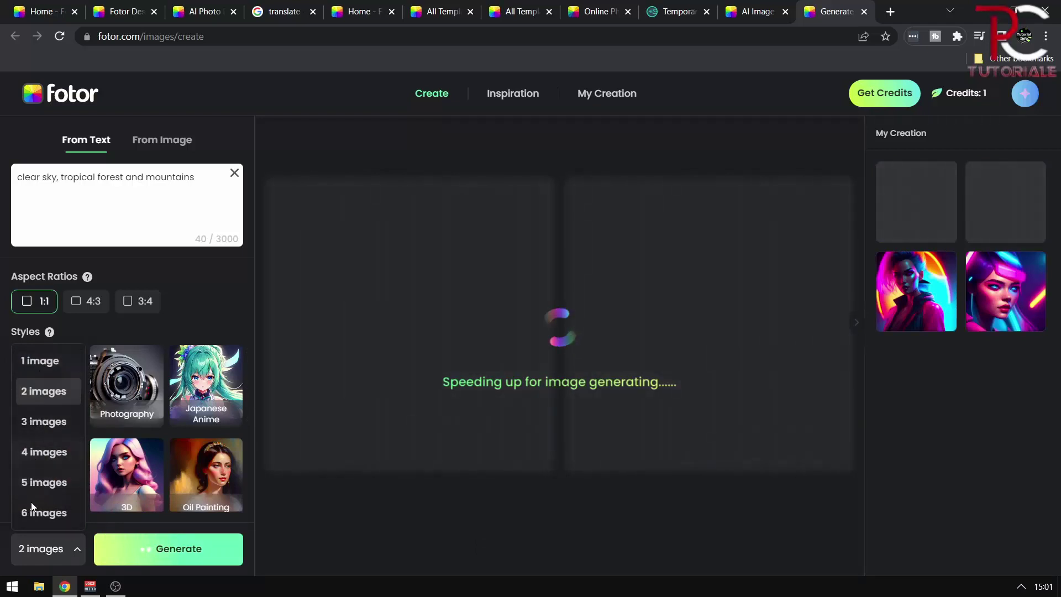
pyautogui.click(841, 502)
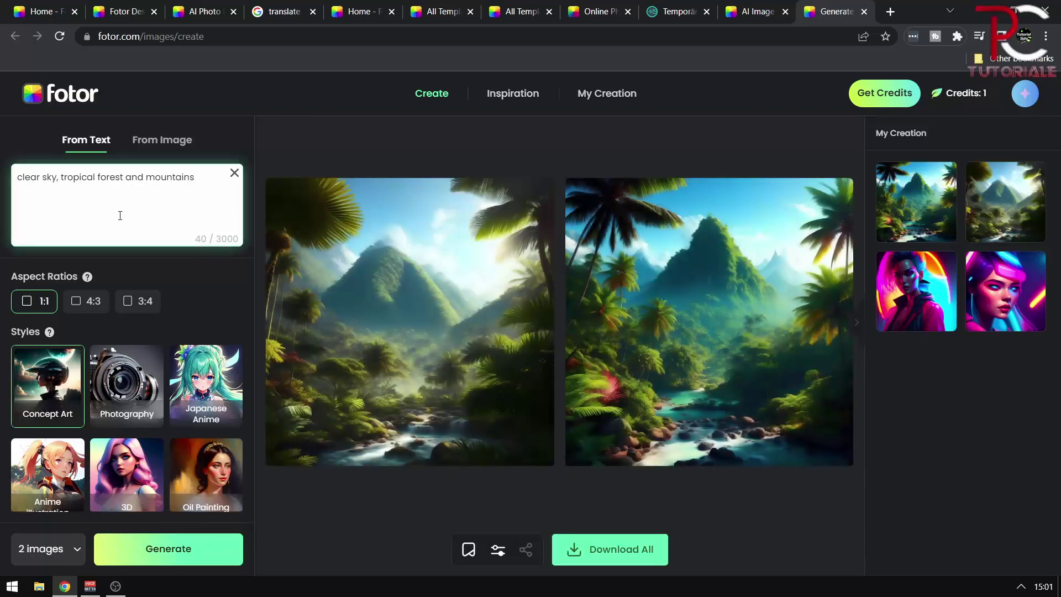
pyautogui.moveTo(708, 322)
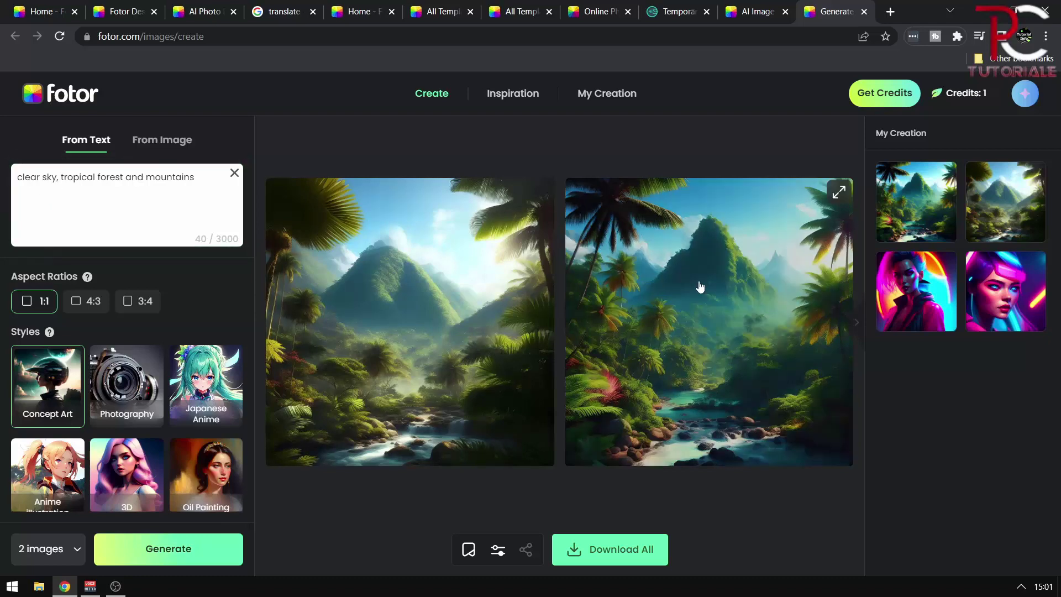
# Step: Enlarge the right tropical landscape and save it as a JPG to the desktop
pyautogui.click(727, 290)
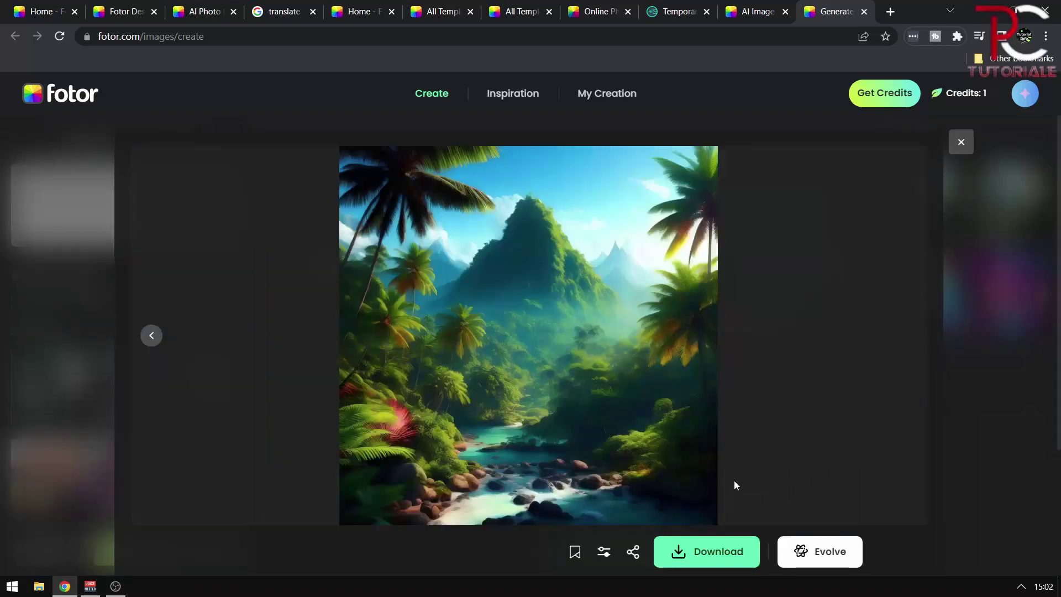
pyautogui.click(710, 552)
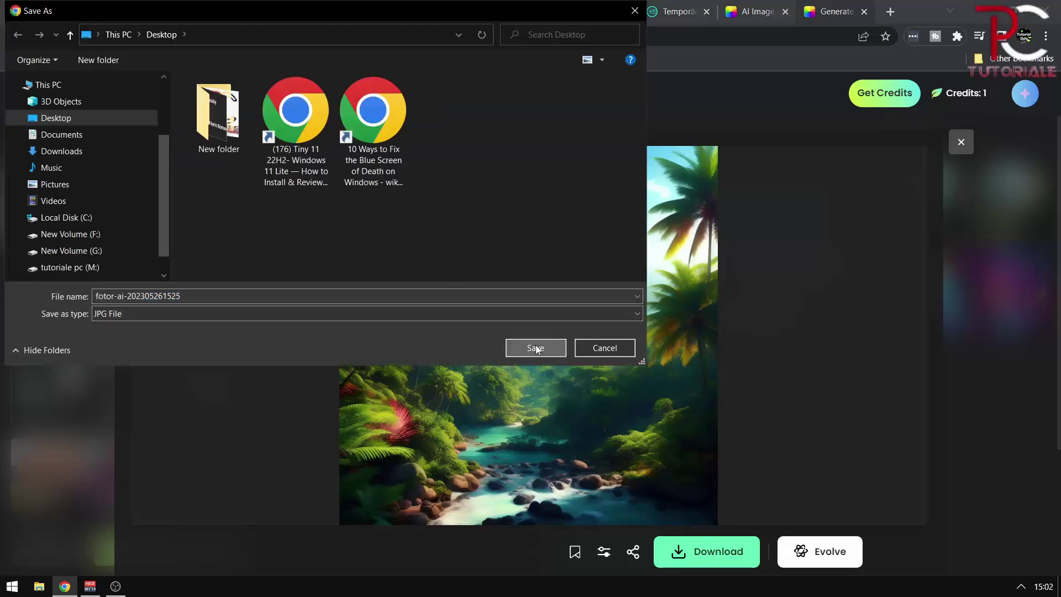
pyautogui.click(535, 348)
pyautogui.click(265, 166)
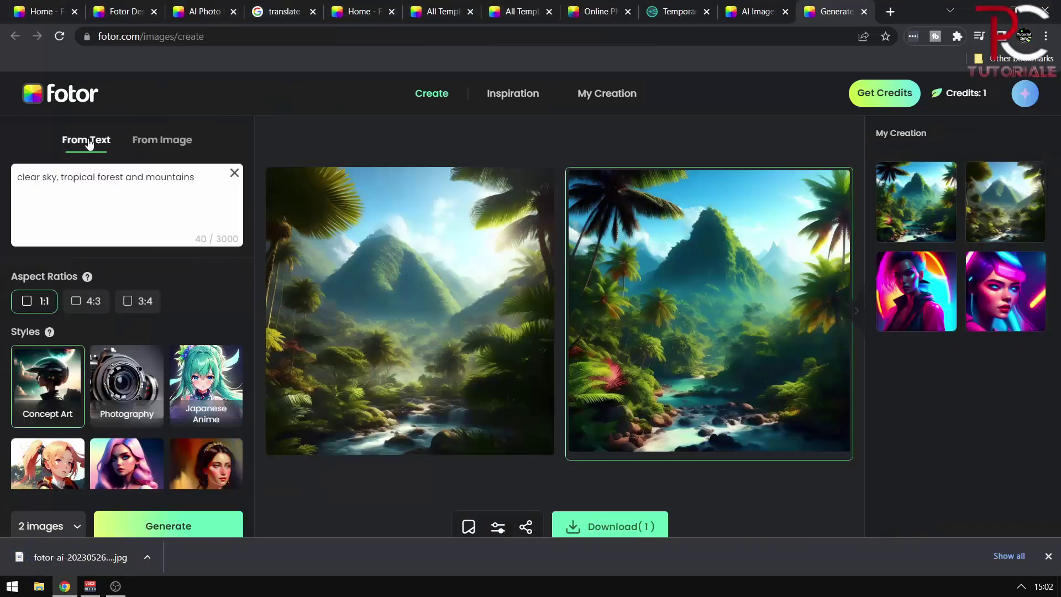
# Step: In From Image mode, upload the CS:GO banner file as the source picture
pyautogui.click(152, 142)
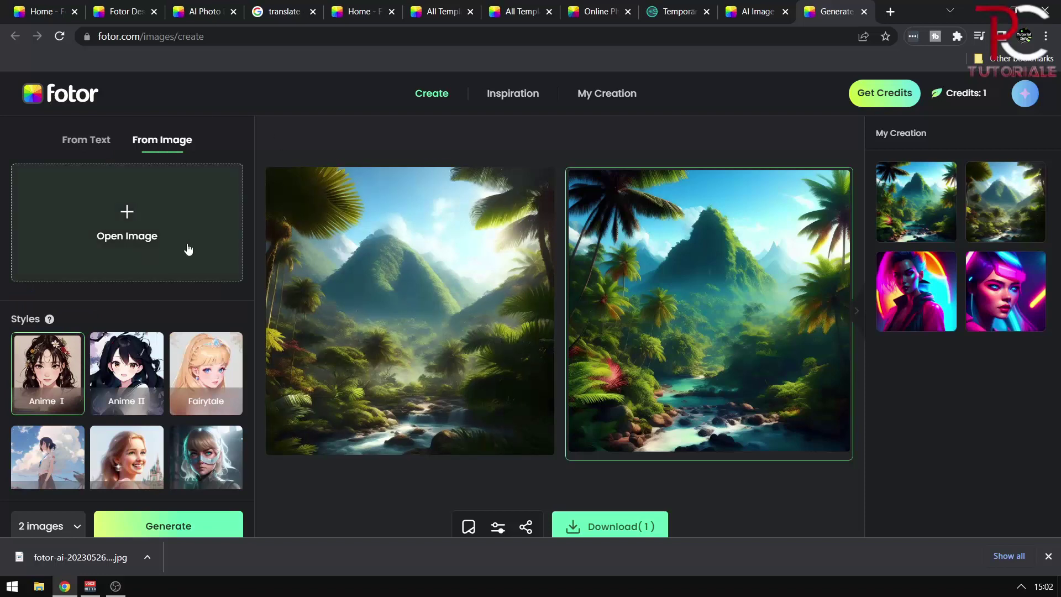
pyautogui.click(122, 228)
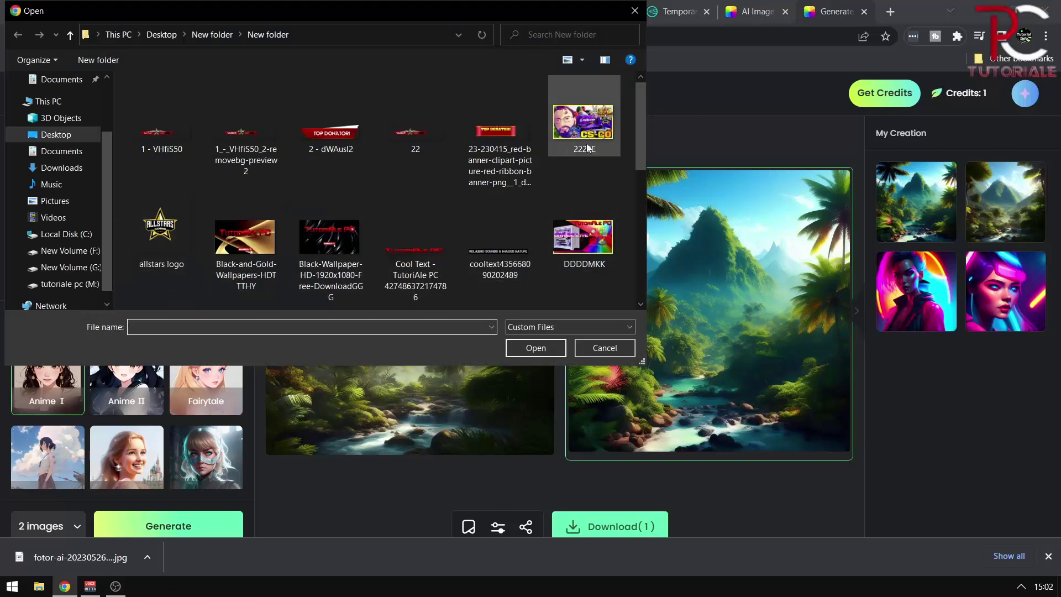
pyautogui.click(584, 121)
pyautogui.click(546, 348)
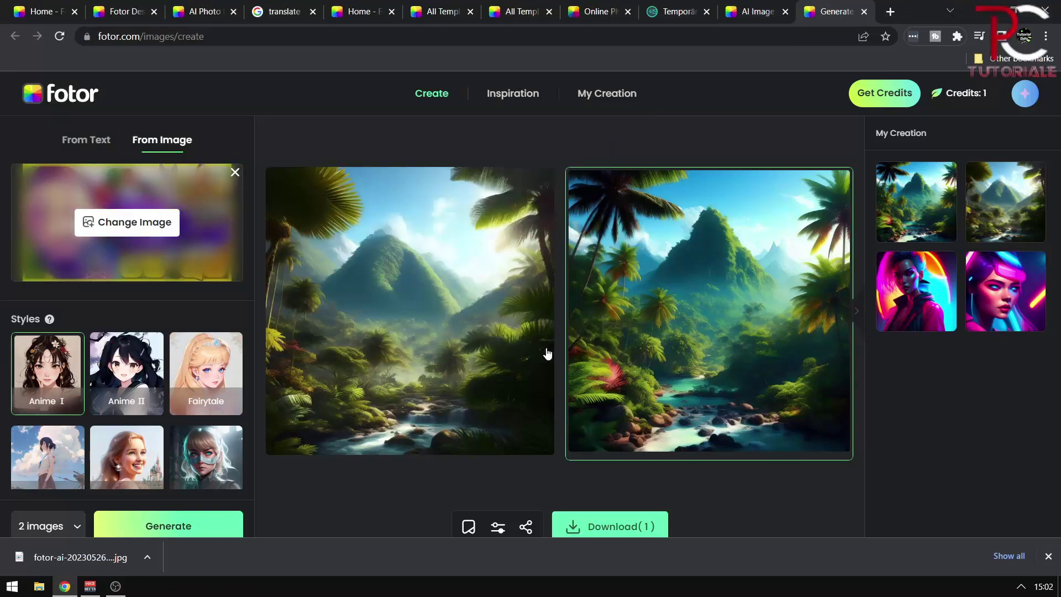
# Step: Generate an Anime I-style image from the banner, then return to the Fotor home page
pyautogui.click(166, 524)
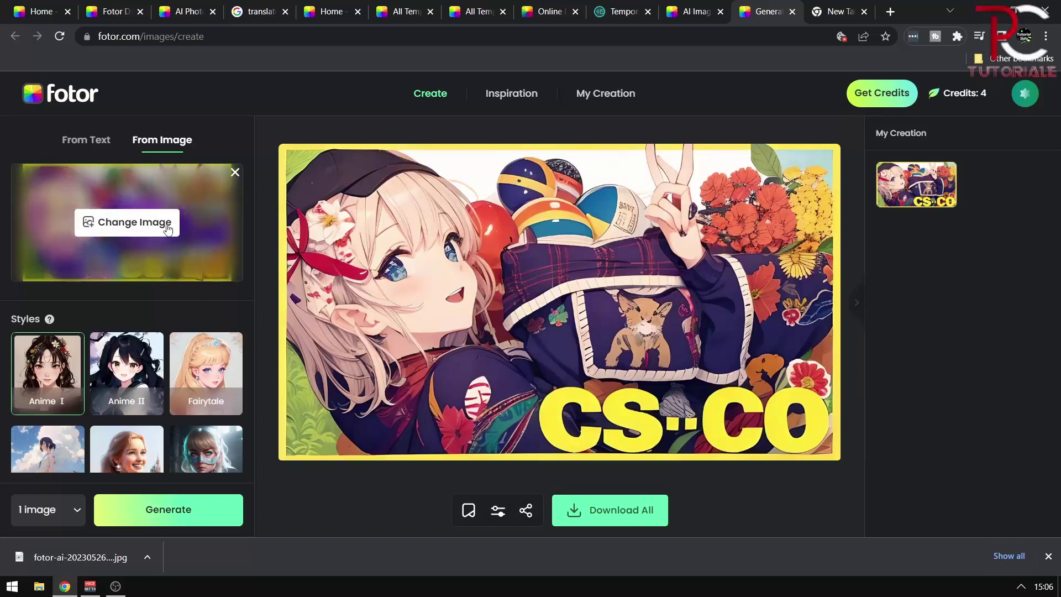
pyautogui.moveTo(559, 300)
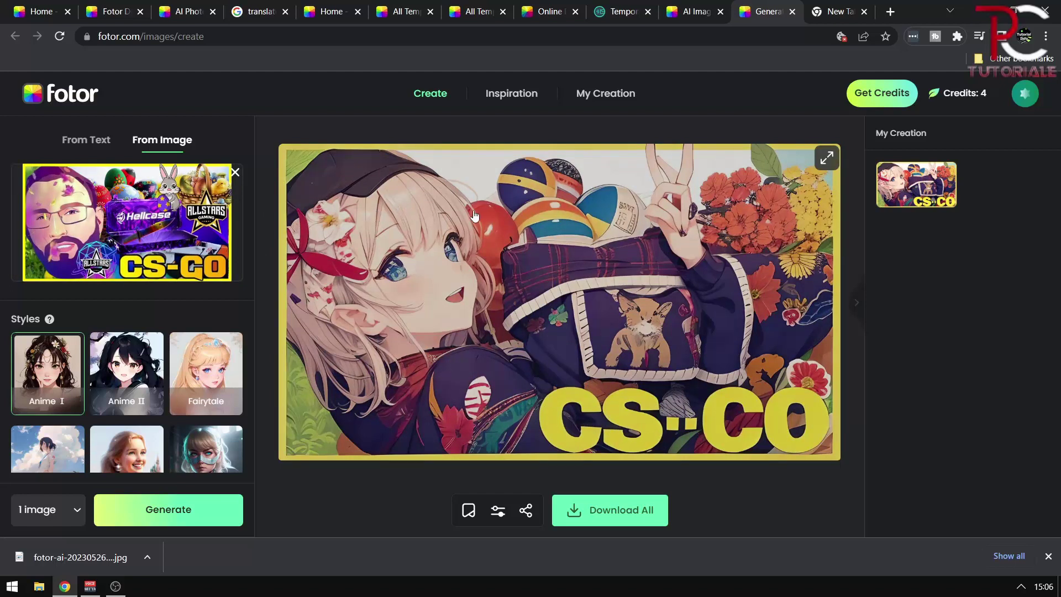
pyautogui.click(32, 12)
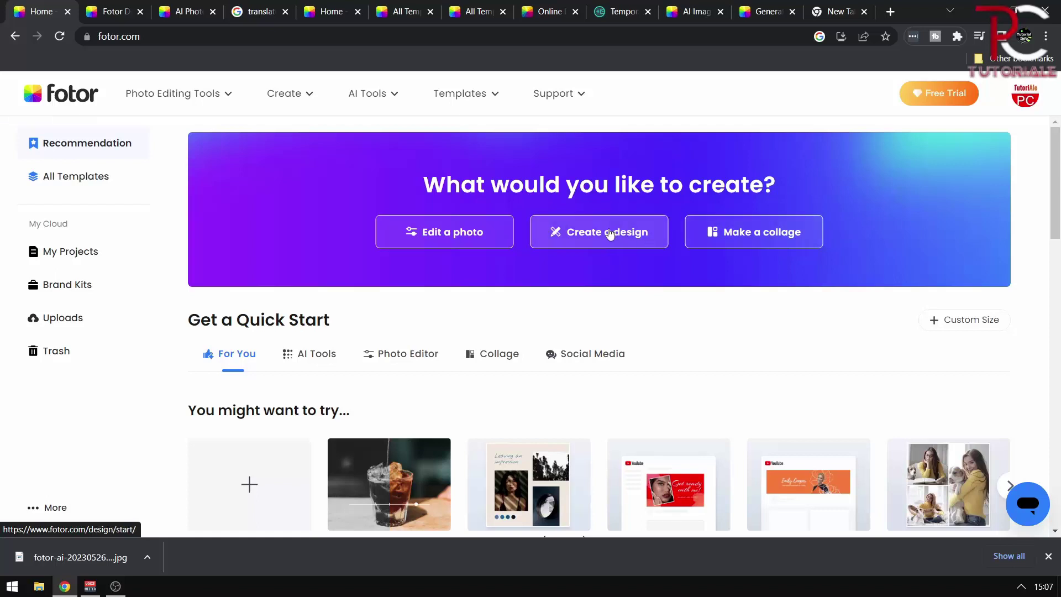
# Step: Start a blank collage, preview the 3-, 5- and 6-photo layouts, and show the Text panel
pyautogui.click(725, 232)
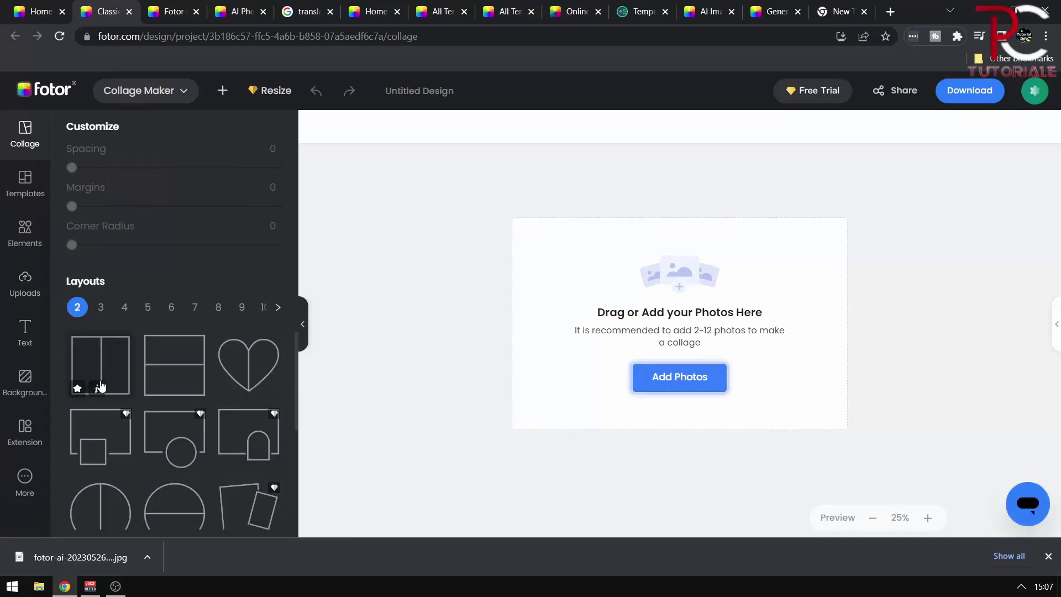
pyautogui.scroll(-2, 94, 395)
pyautogui.scroll(2, 138, 386)
pyautogui.click(100, 308)
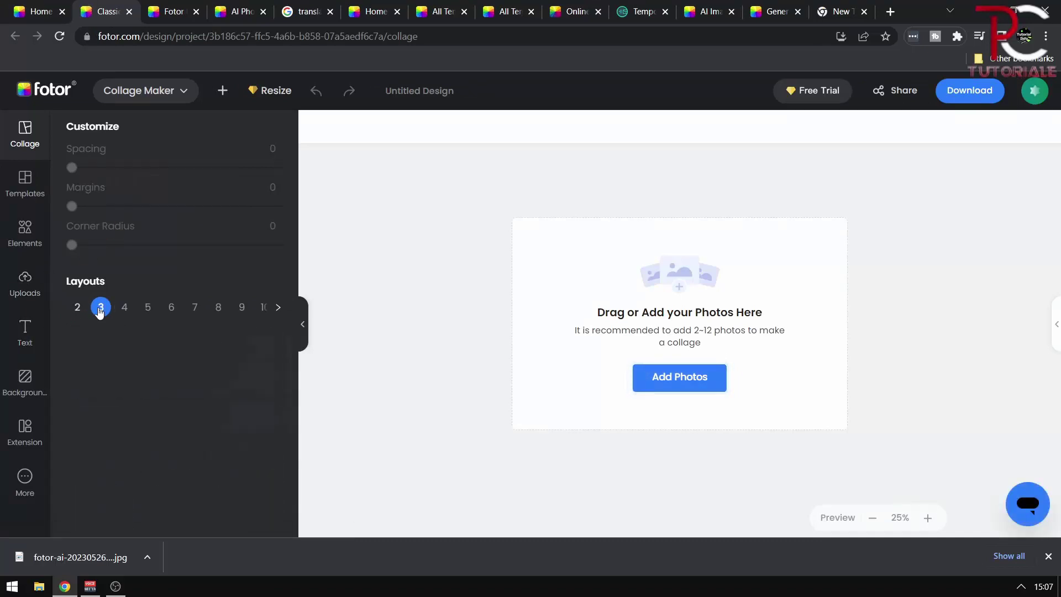
pyautogui.click(148, 307)
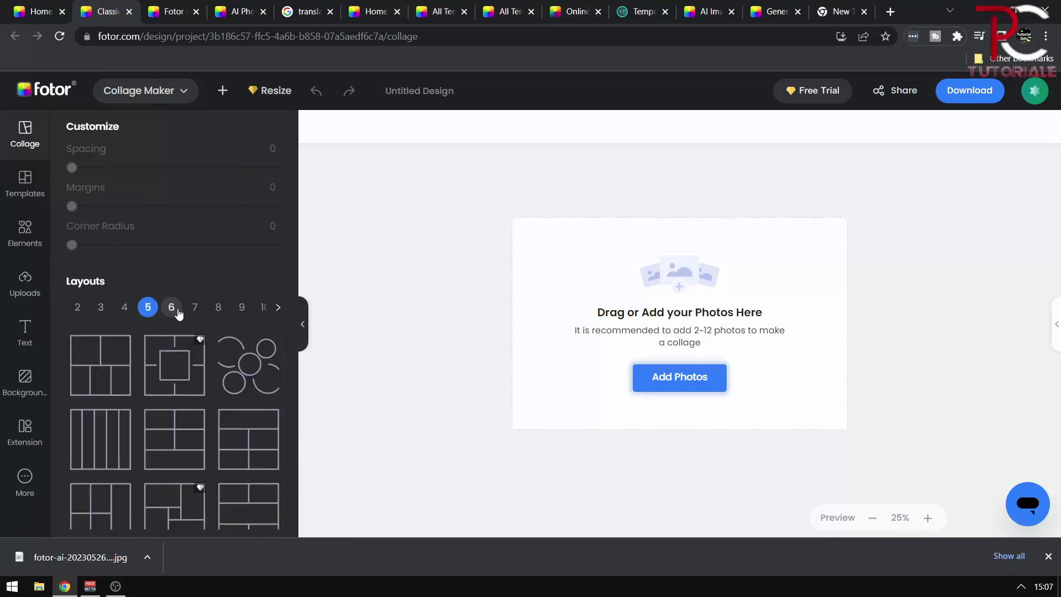
pyautogui.click(177, 311)
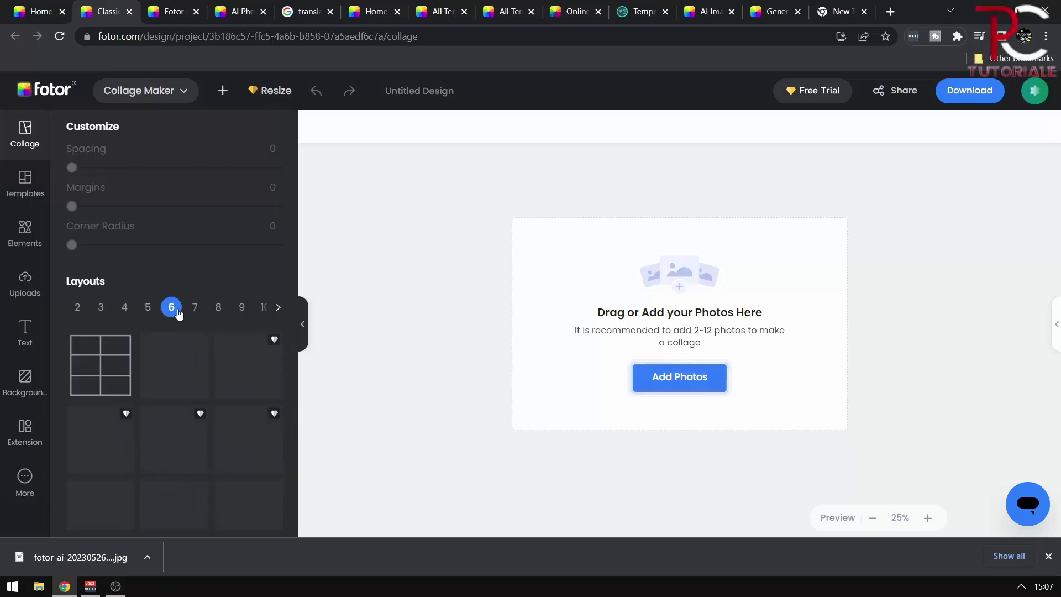
pyautogui.click(25, 332)
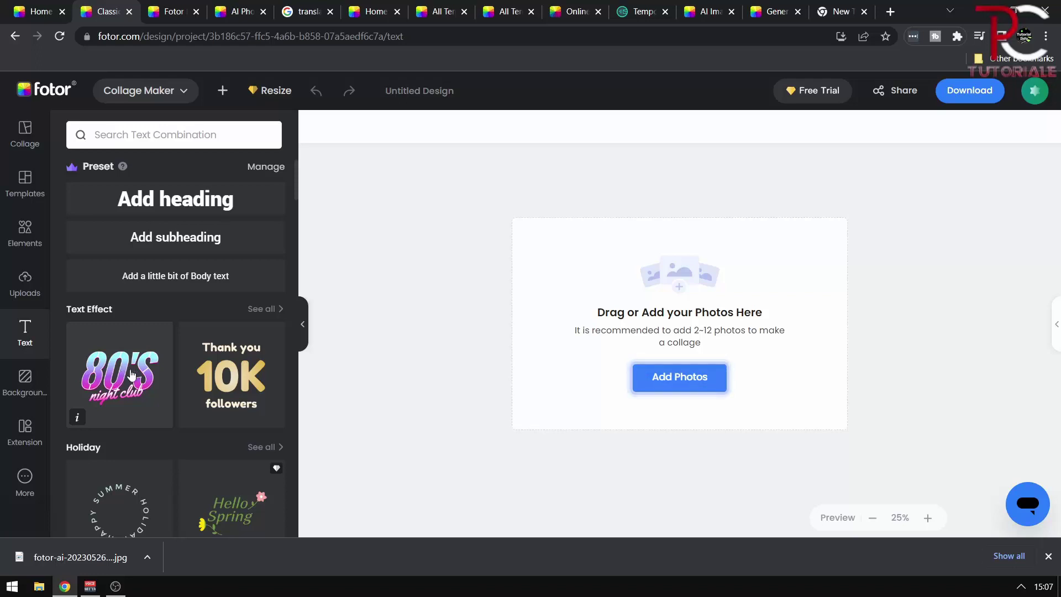
# Step: Add the '10K followers' and '80's night club' effects plus the Holiday 'Happy Summer Holiday' design
pyautogui.click(220, 380)
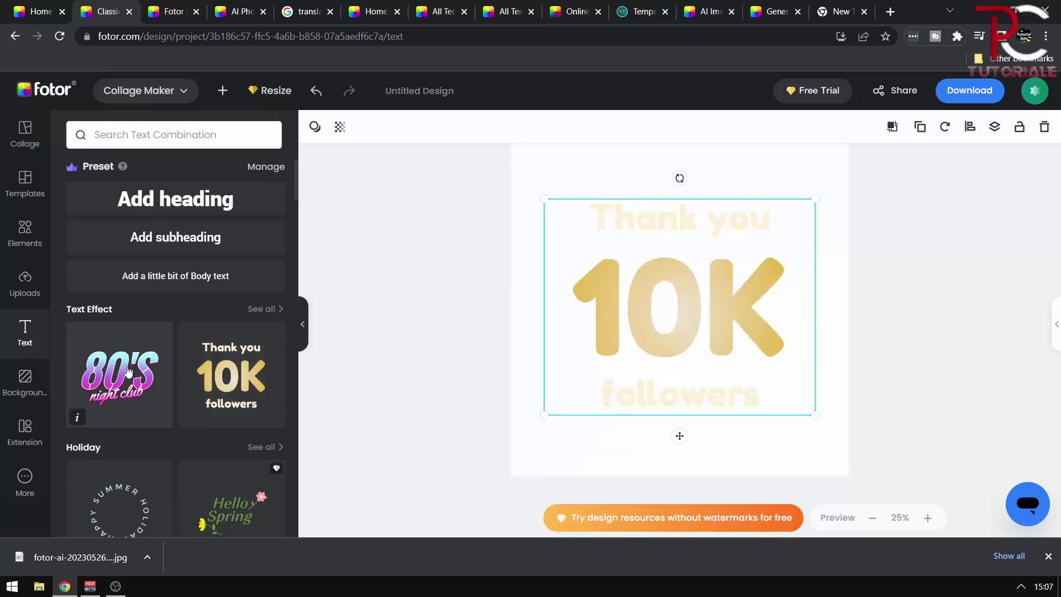
pyautogui.click(167, 378)
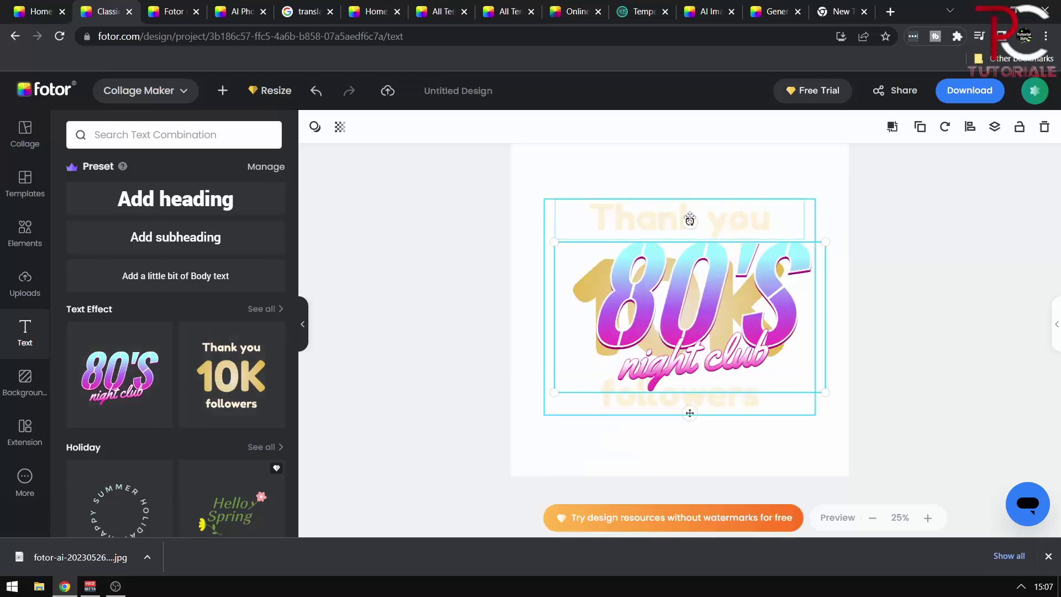
pyautogui.click(123, 506)
pyautogui.scroll(-5, 144, 475)
pyautogui.scroll(-2, 144, 475)
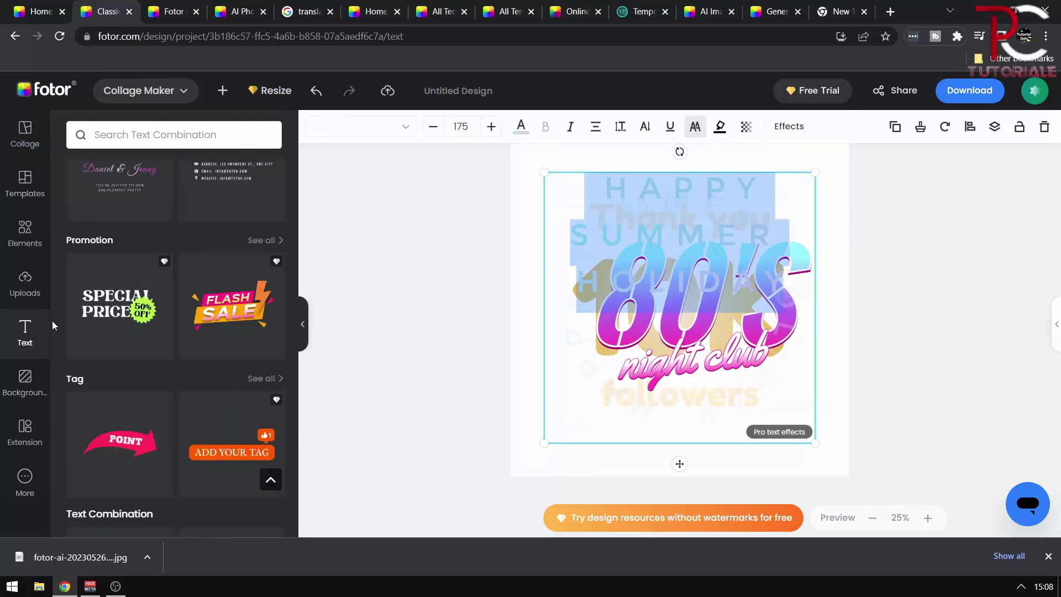
pyautogui.scroll(3, 54, 340)
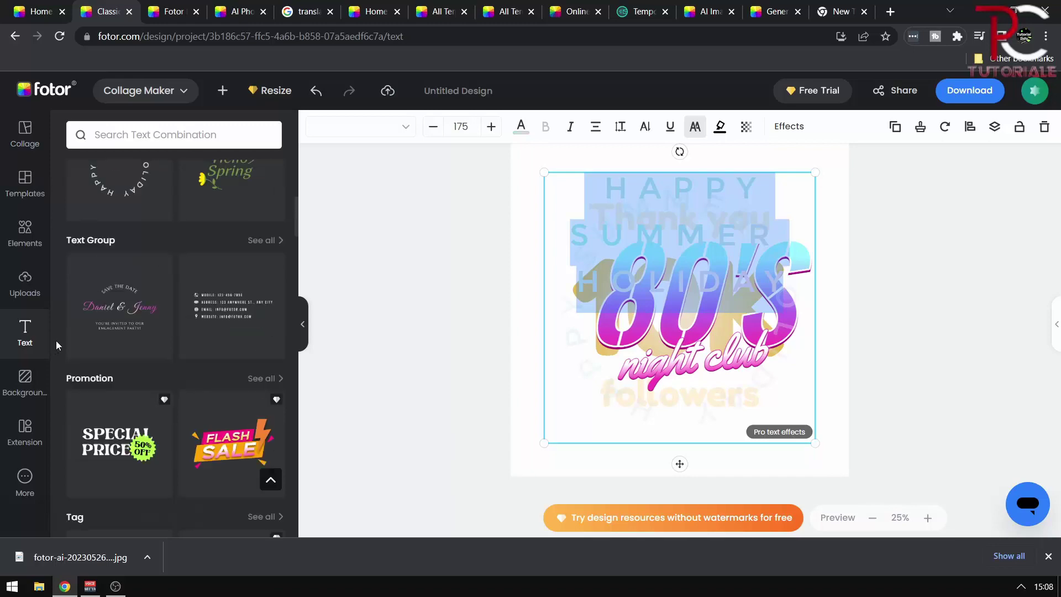
pyautogui.scroll(3, 56, 340)
pyautogui.scroll(2, 55, 340)
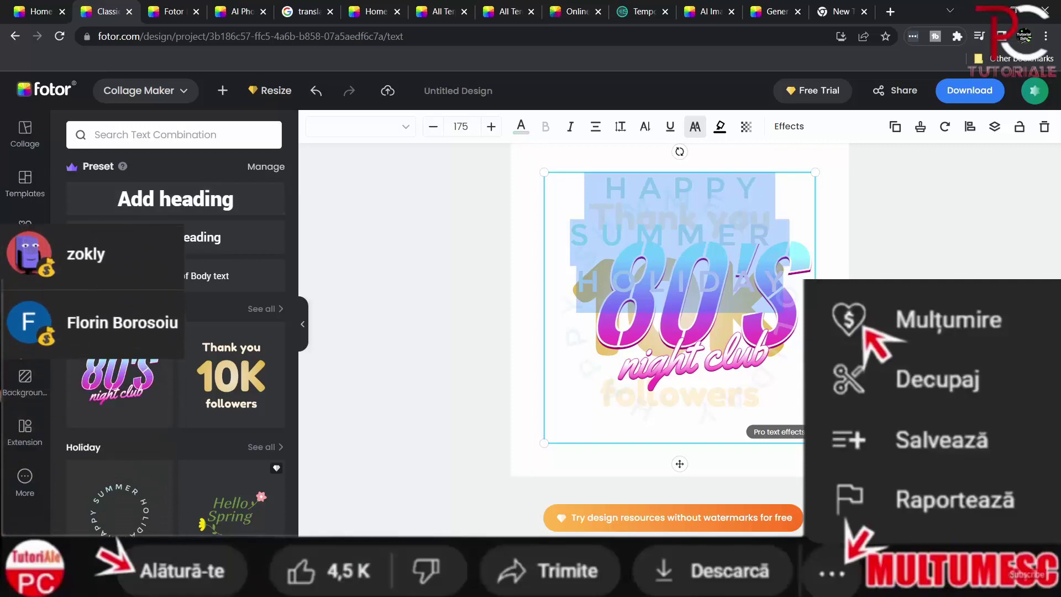
pyautogui.scroll(-5, 161, 471)
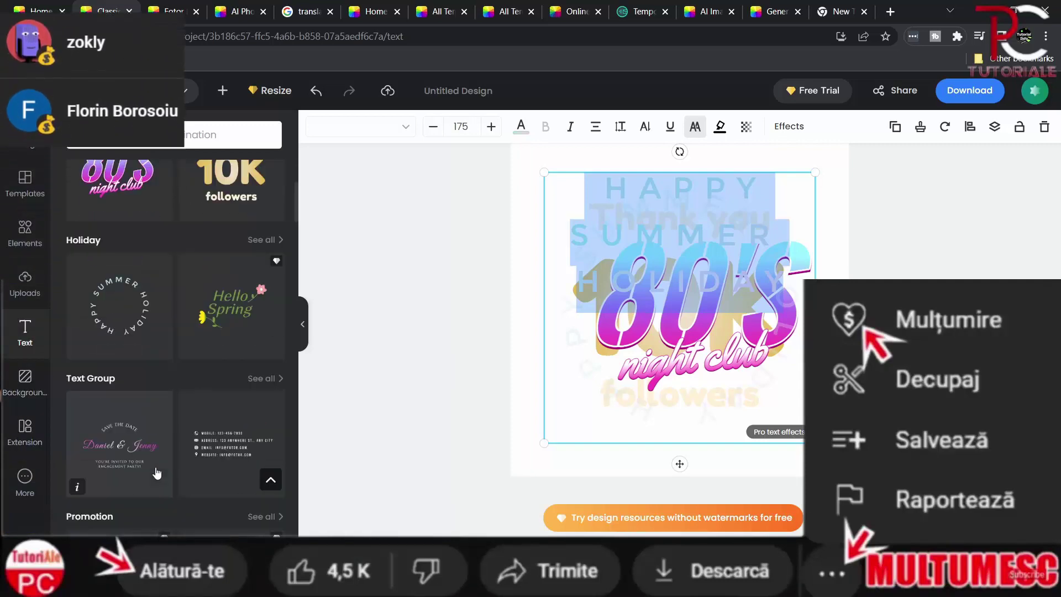